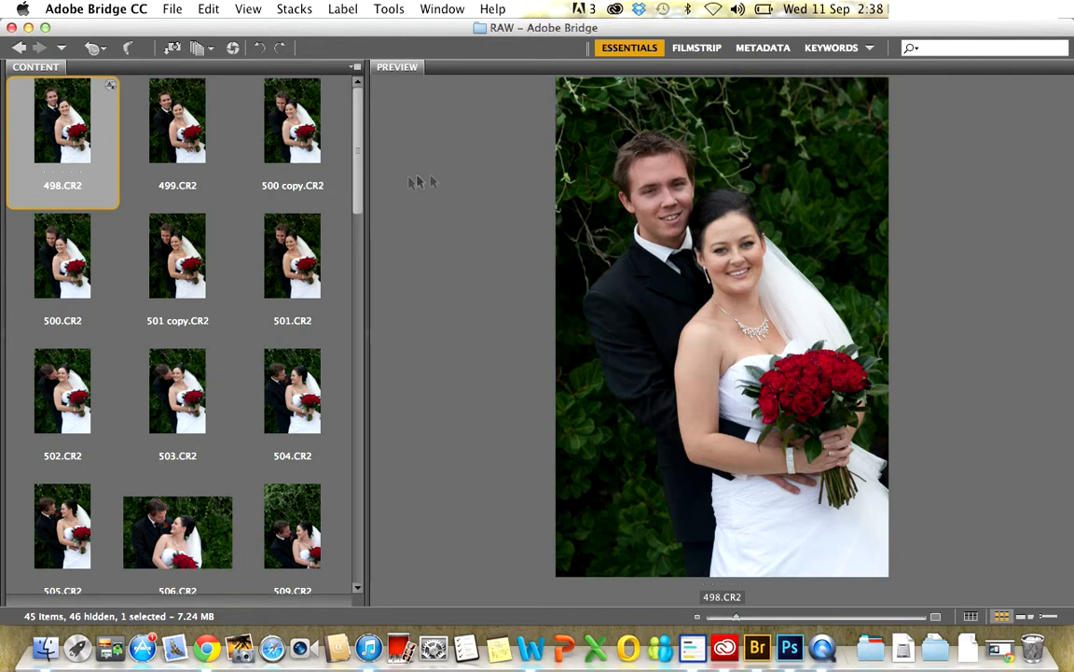
# Turn off the label preference that requires the Command key to apply labels and ratings
pyautogui.click(97, 11)
pyautogui.click(93, 71)
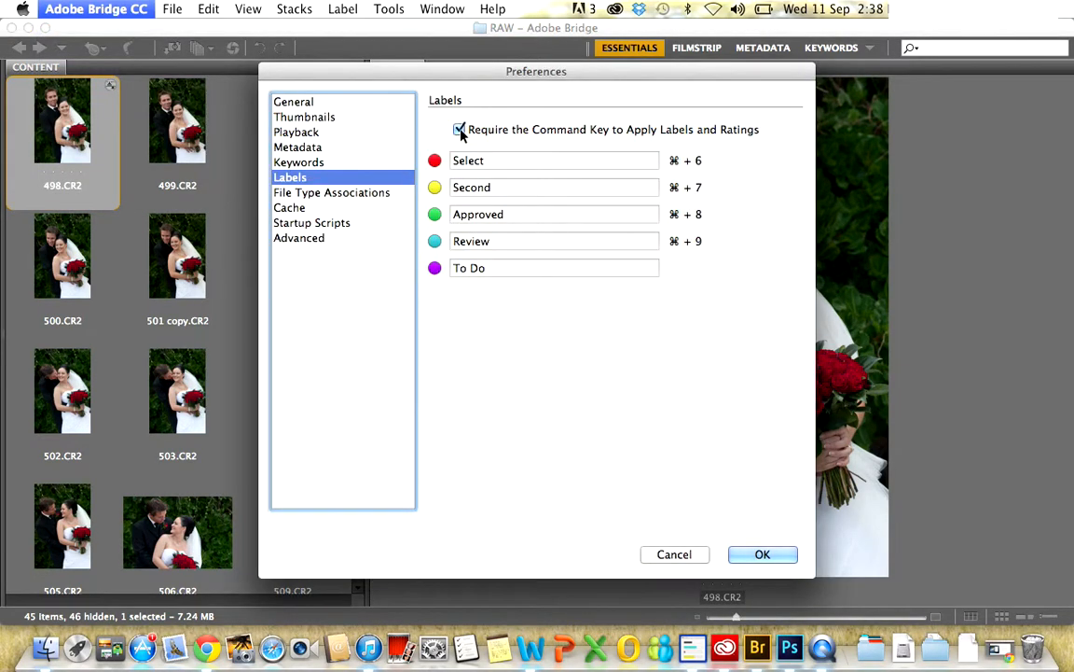
pyautogui.click(460, 130)
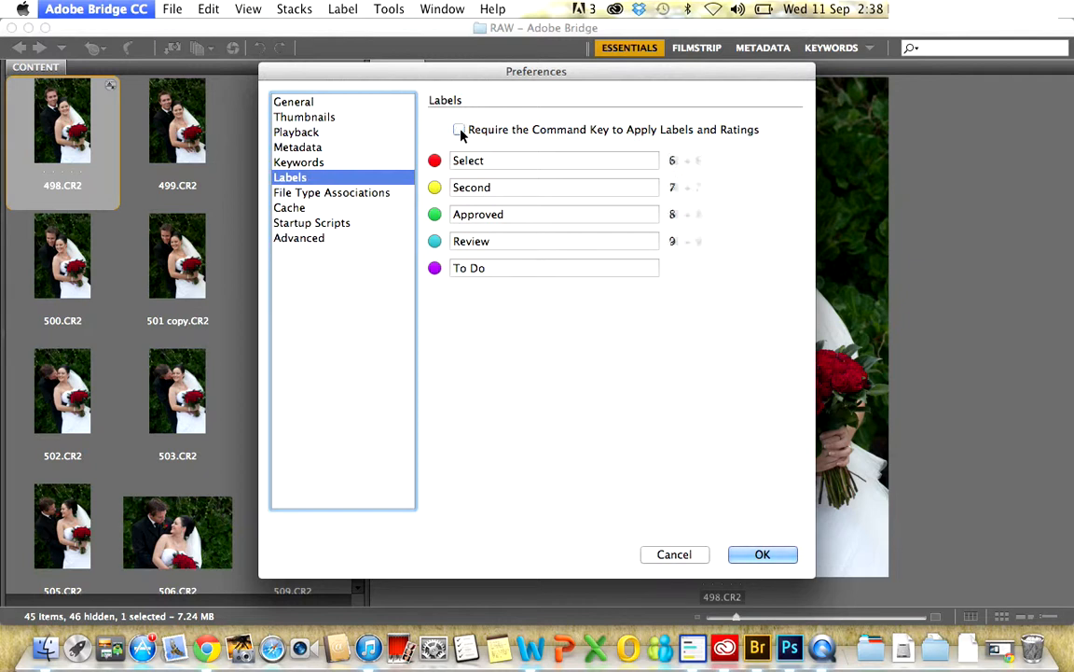
pyautogui.click(760, 554)
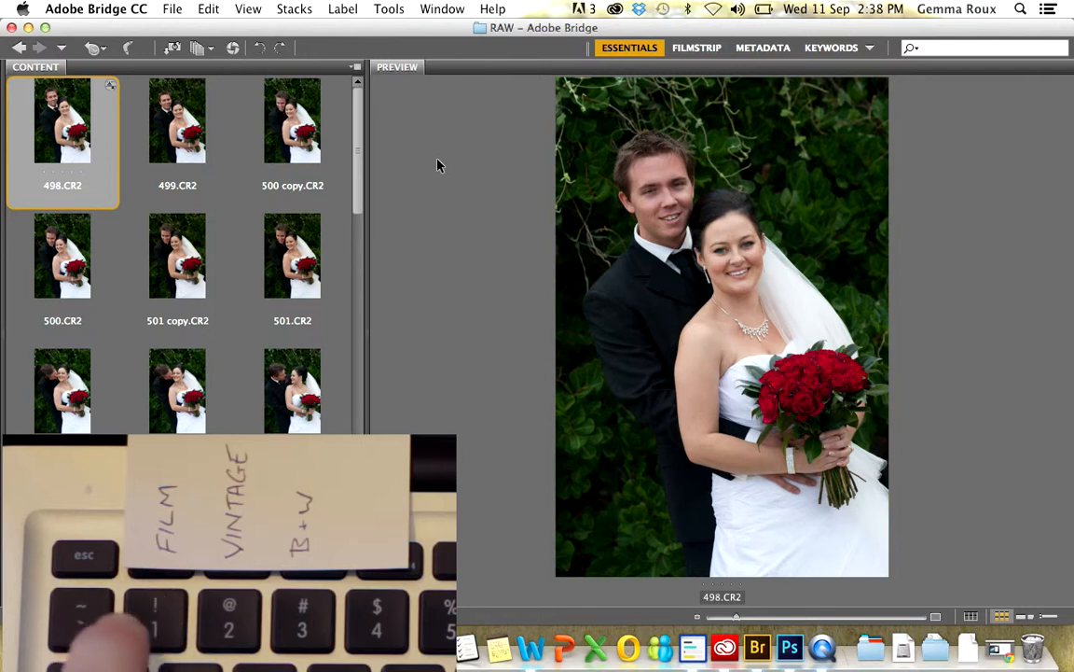
# Rate 498.CR2 and 500 copy.CR2 one star each, and 499.CR2 three stars
pyautogui.press('super+1')
pyautogui.press('Right')
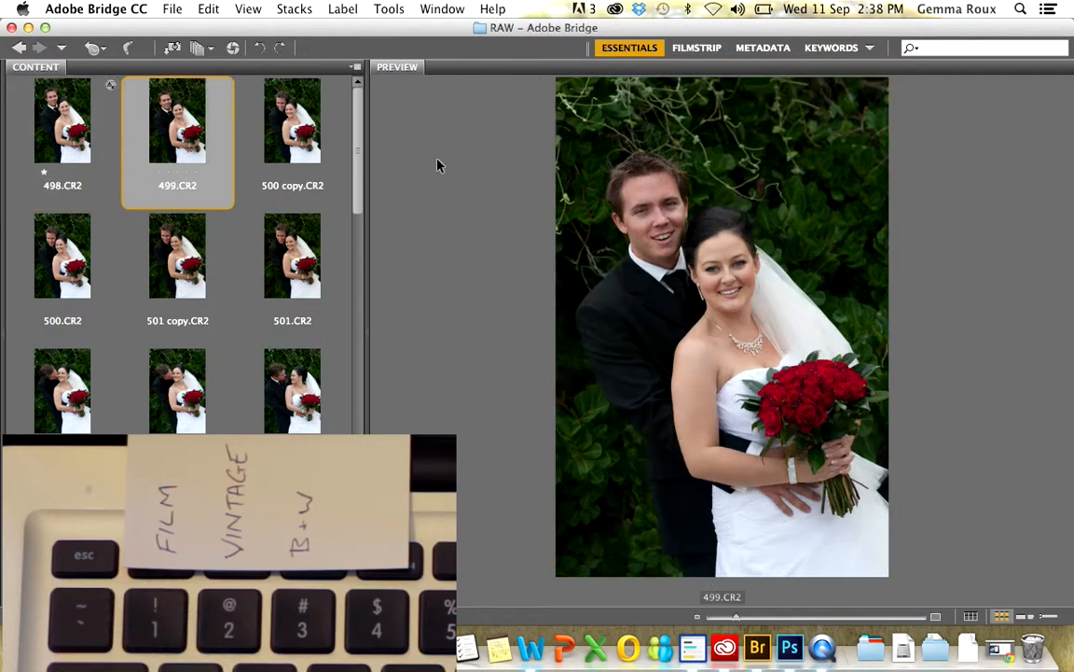
pyautogui.press('super+3')
pyautogui.press('Right')
pyautogui.press('super+1')
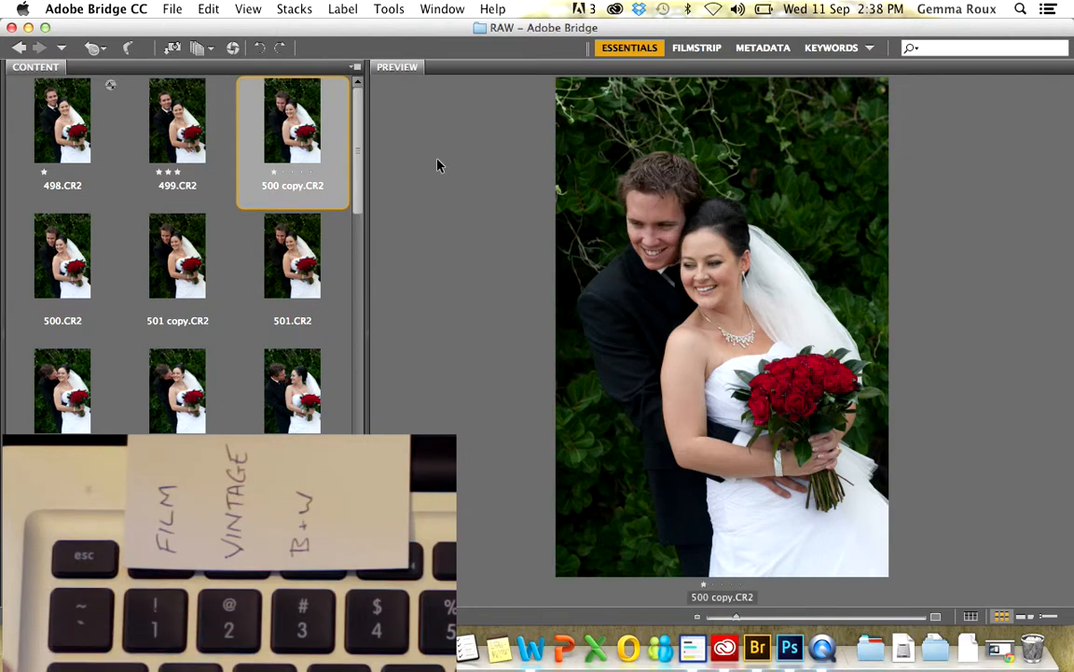
# Rate 500.CR2 two stars, and both 501 copy.CR2 and 501.CR2 three stars
pyautogui.press('Right')
pyautogui.press('super+2')
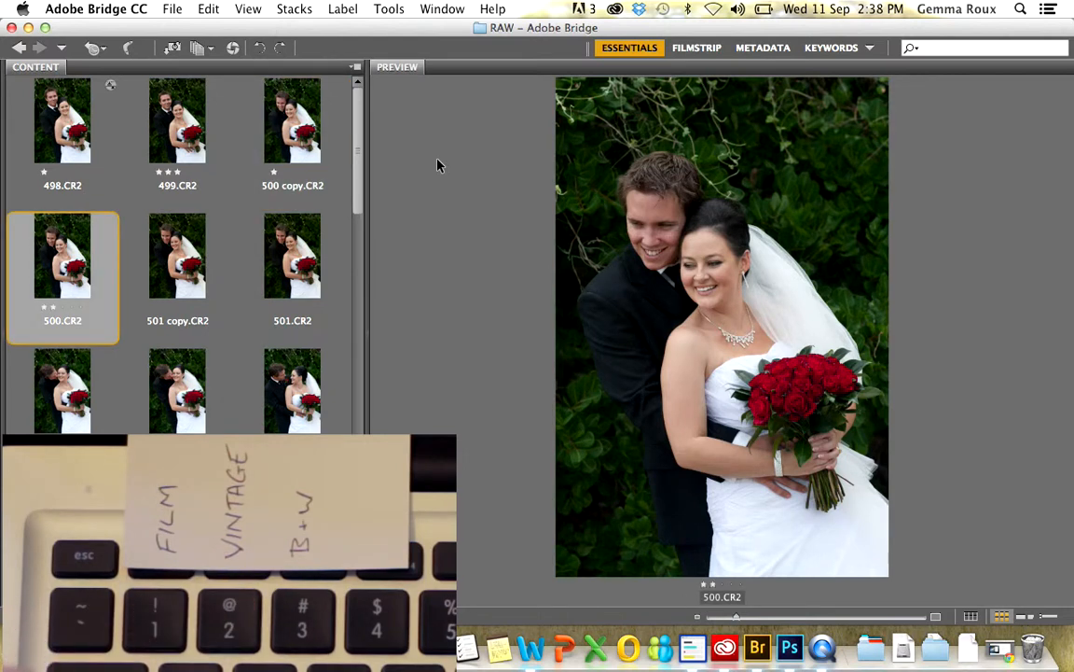
pyautogui.press('Right')
pyautogui.press('super+3')
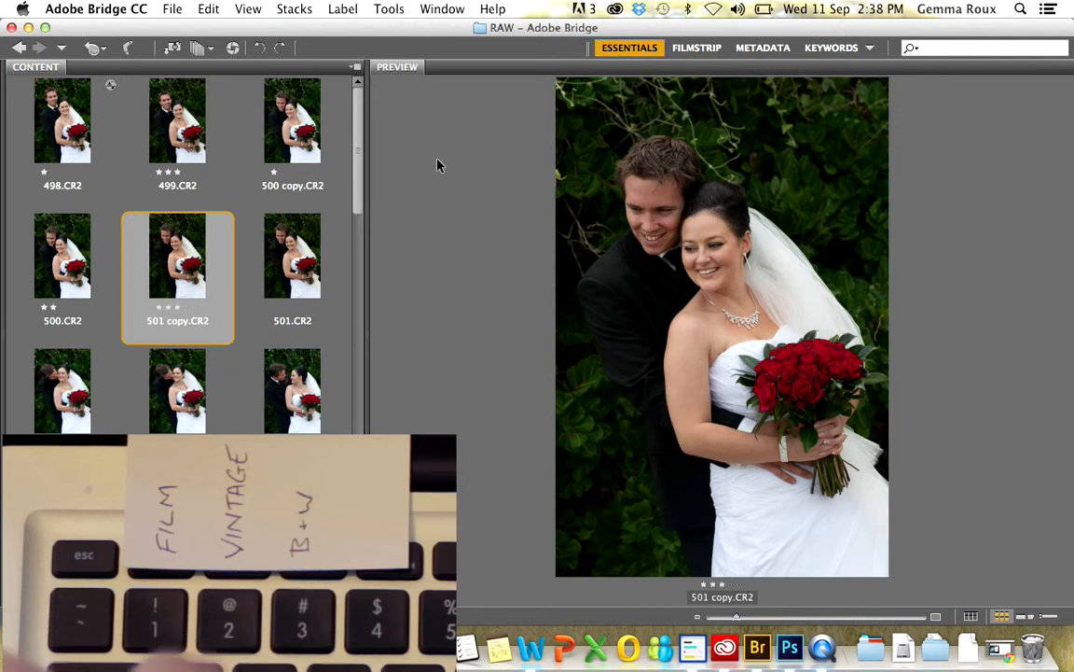
pyautogui.press('Right')
pyautogui.press('super+3')
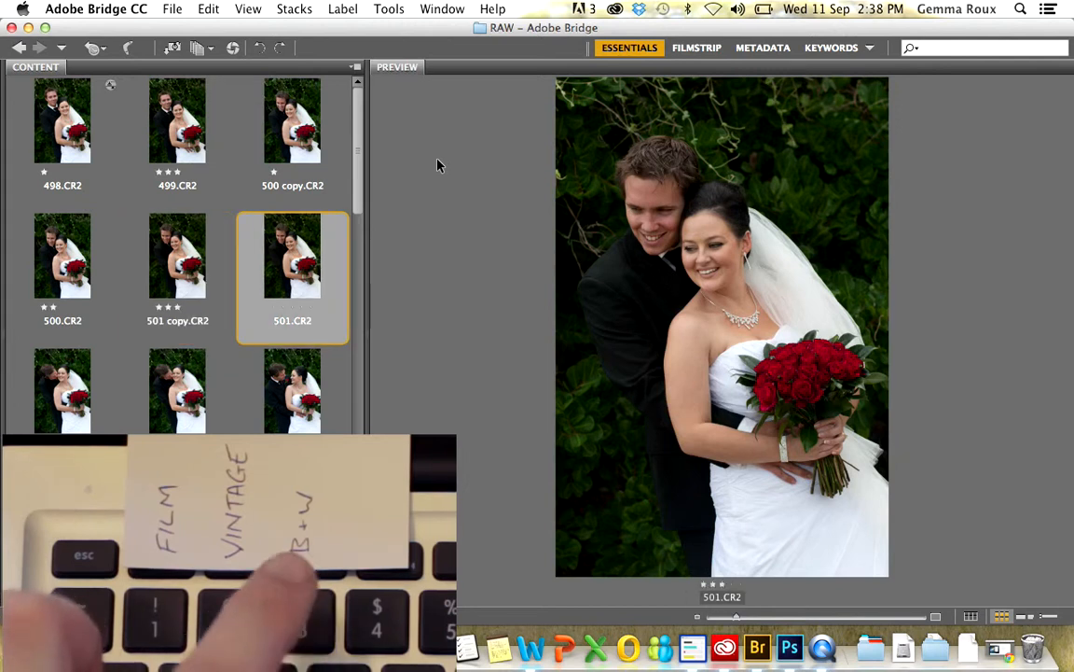
# Duplicate 502.CR2, rating the copy one star and the original three stars
pyautogui.press('Right')
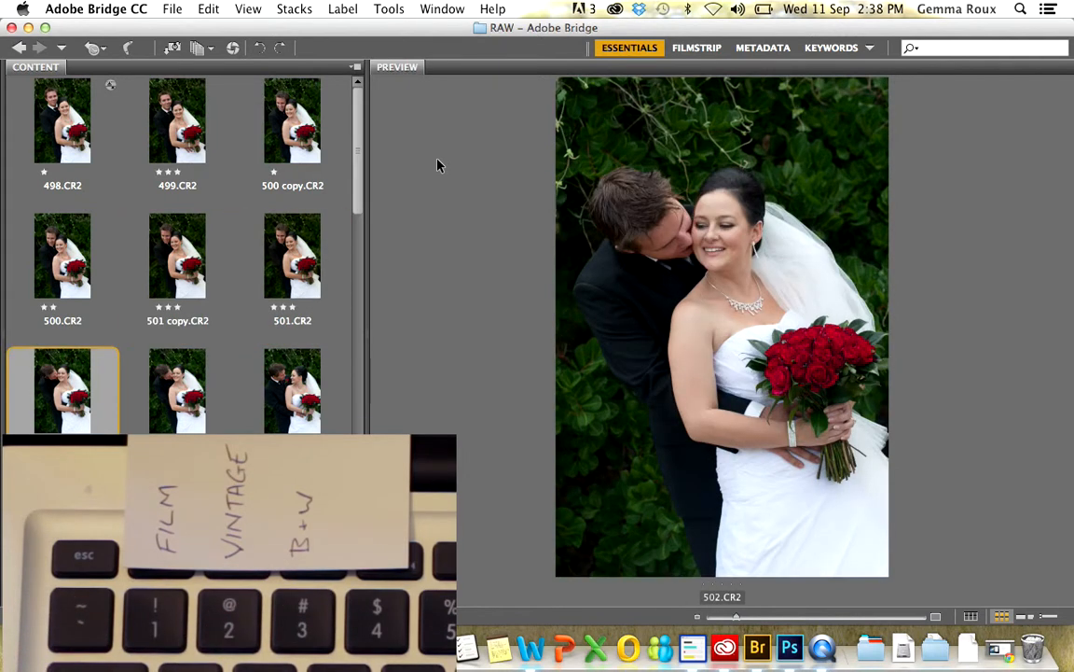
pyautogui.rightClick(57, 394)
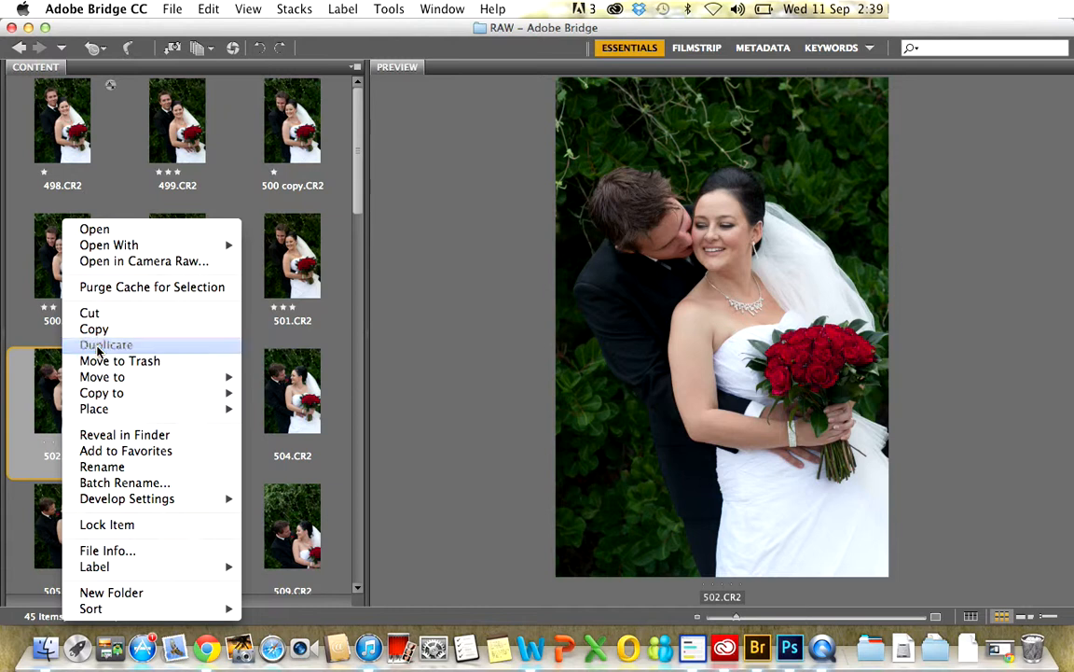
pyautogui.click(97, 345)
pyautogui.click(67, 401)
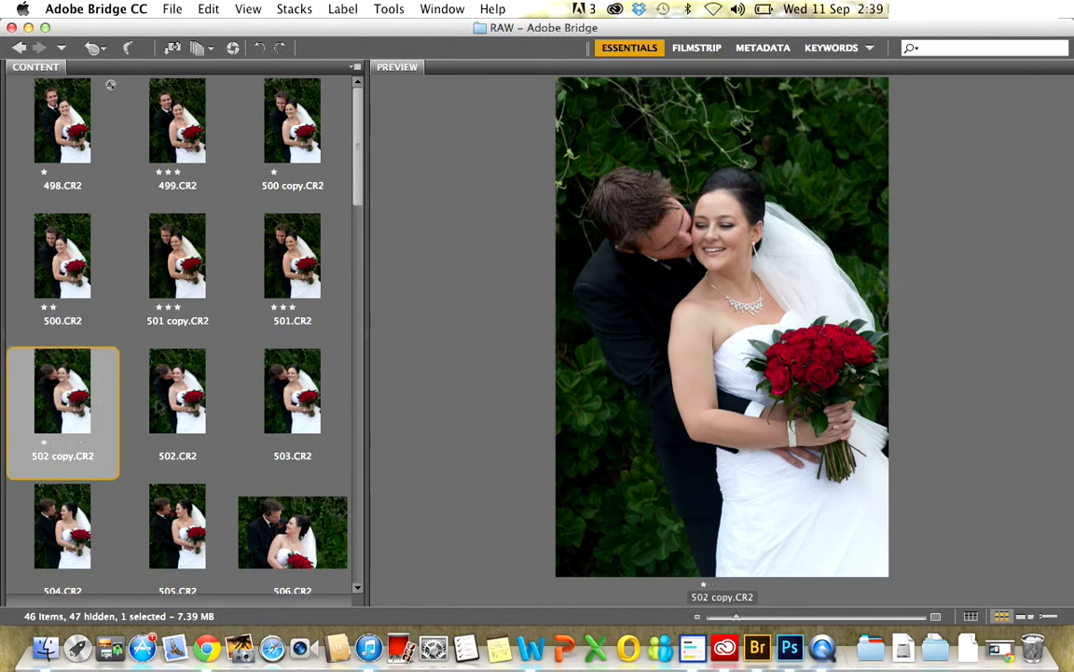
pyautogui.click(170, 399)
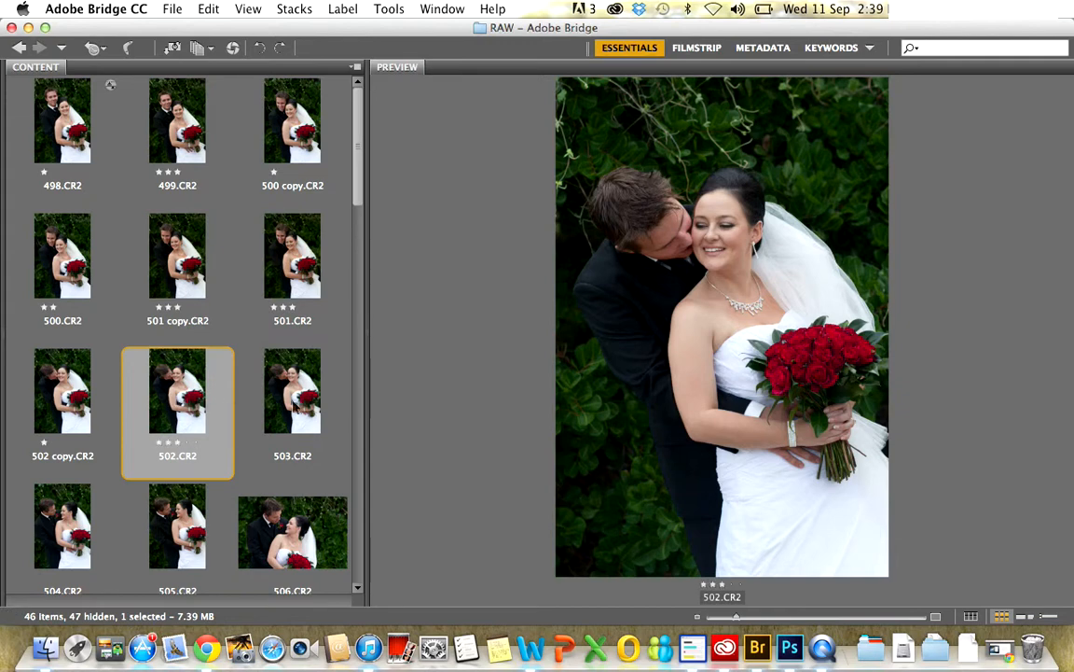
# Skip 503.CR2 and rate 504.CR2 two stars, 505.CR2 one star and 506.CR2 three stars
pyautogui.click(298, 403)
pyautogui.press('Right')
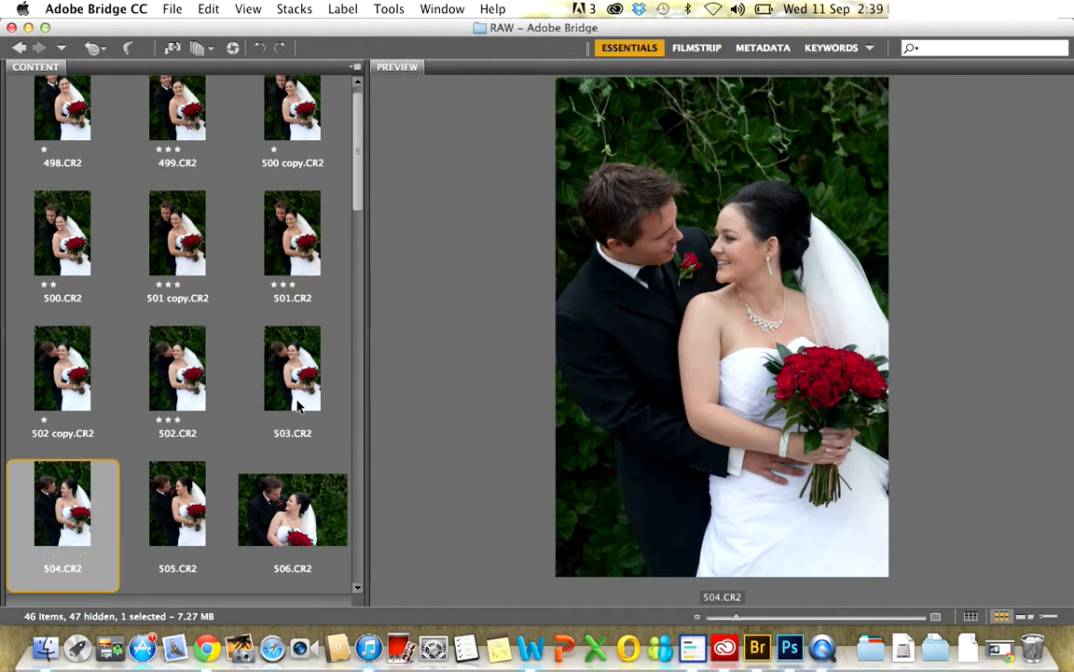
pyautogui.press('super+2')
pyautogui.press('Right')
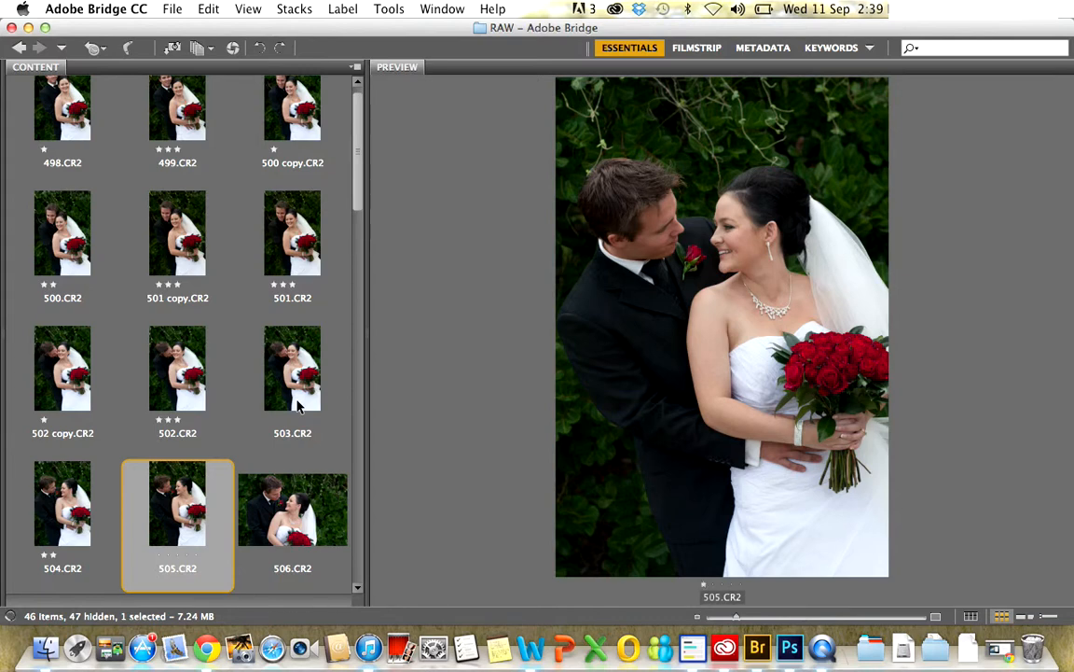
pyautogui.press('super+1')
pyautogui.press('Right')
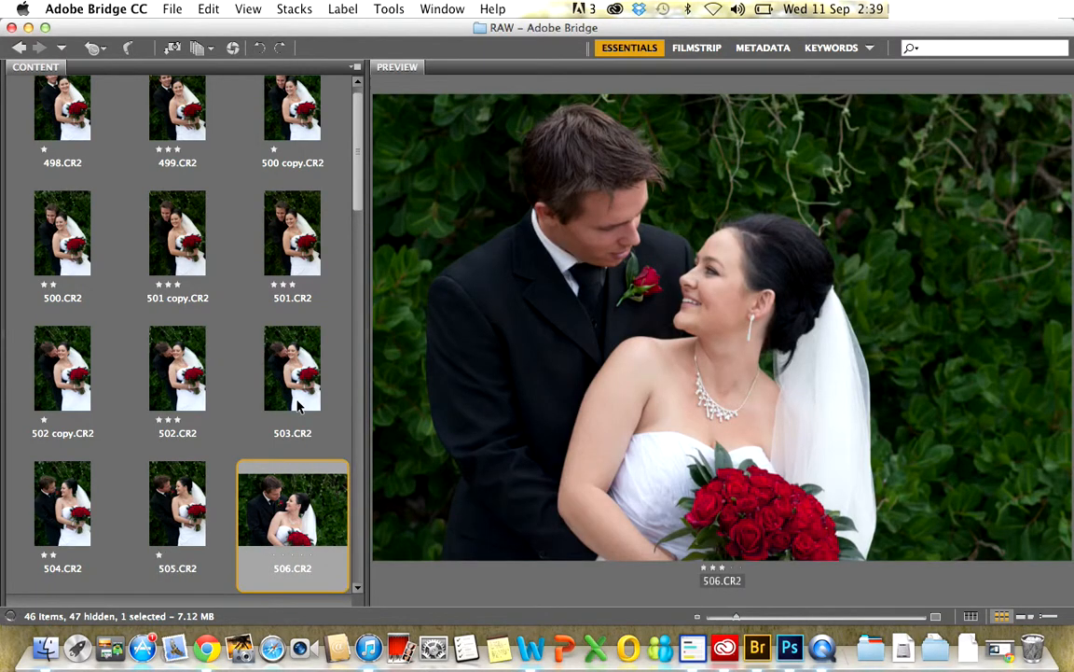
# Rate 509.CR2 and 514.CR2 two stars, 511.CR2 one star and 512.CR2 three stars
pyautogui.press('Right')
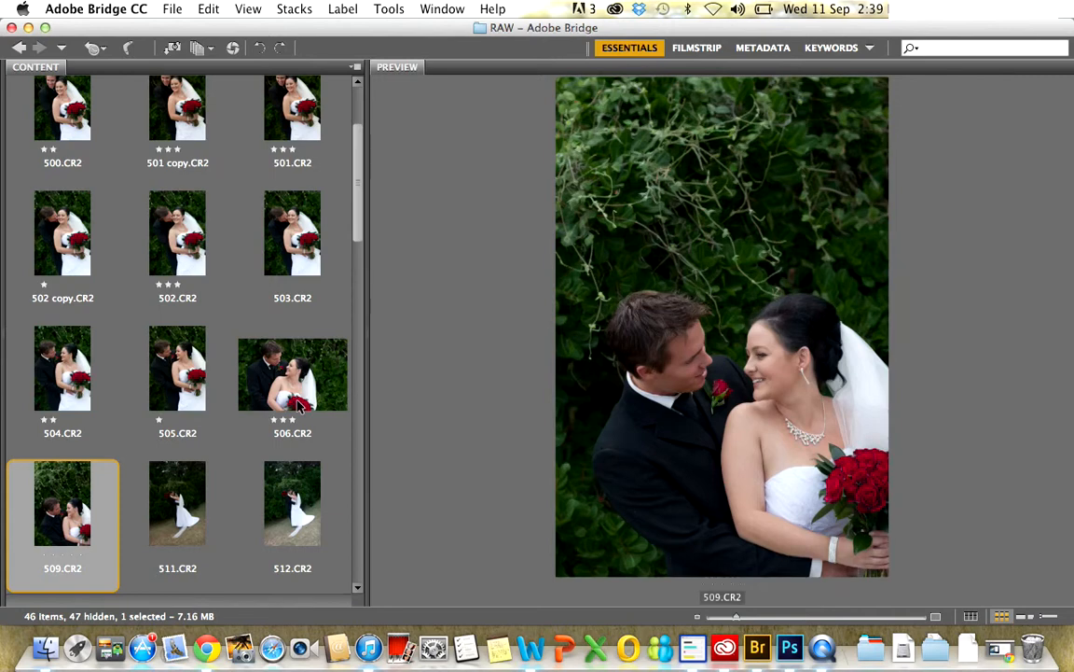
pyautogui.press('Right')
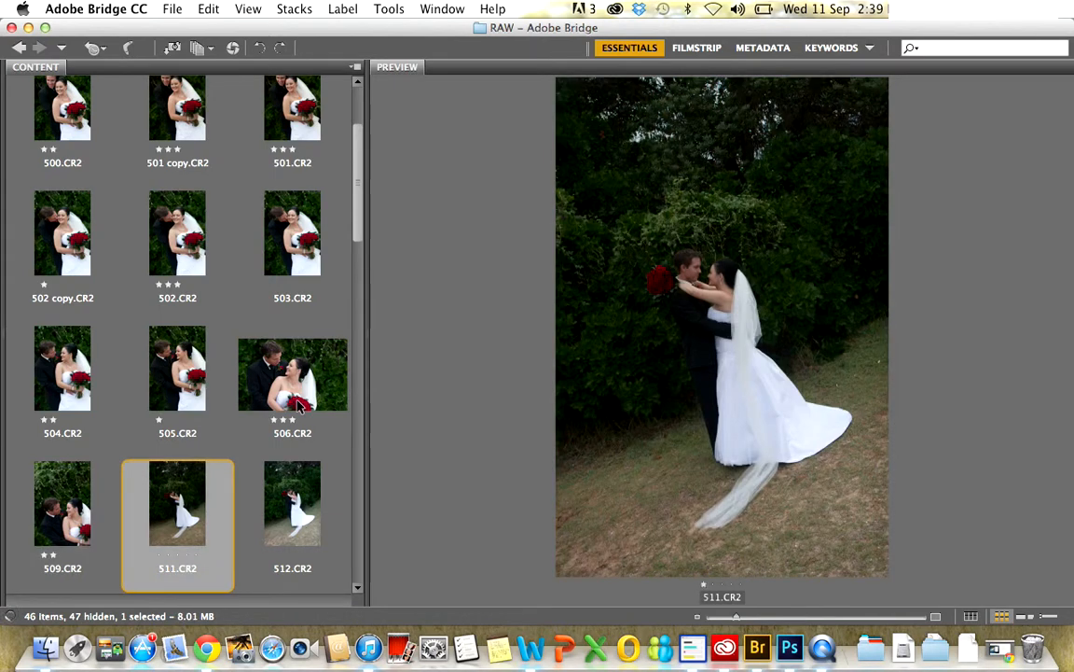
pyautogui.press('Right')
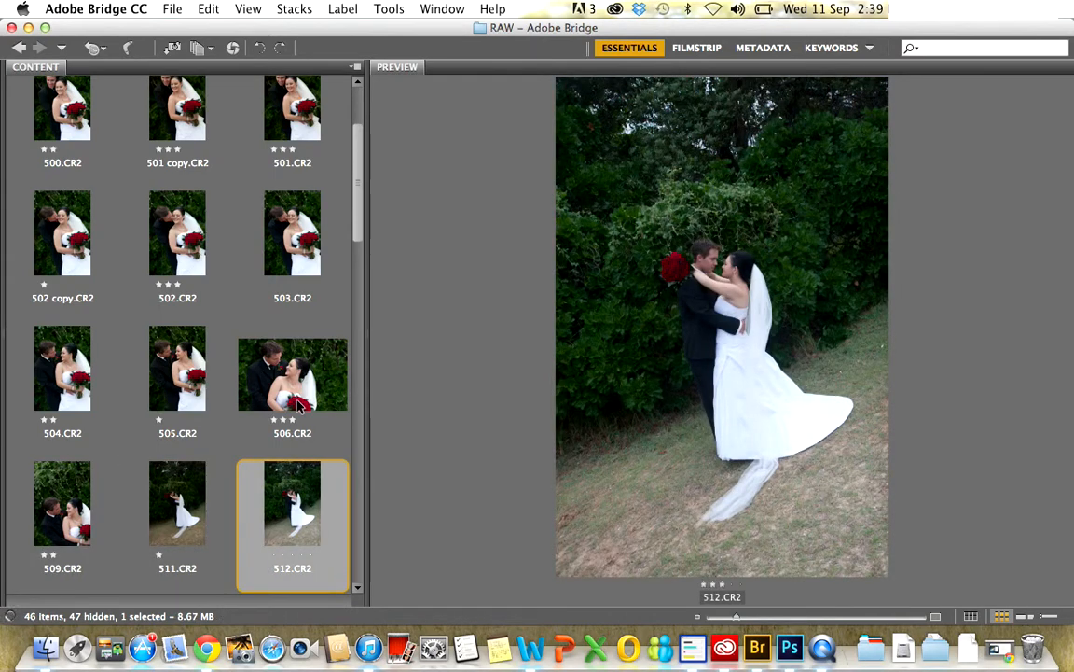
pyautogui.press('Right')
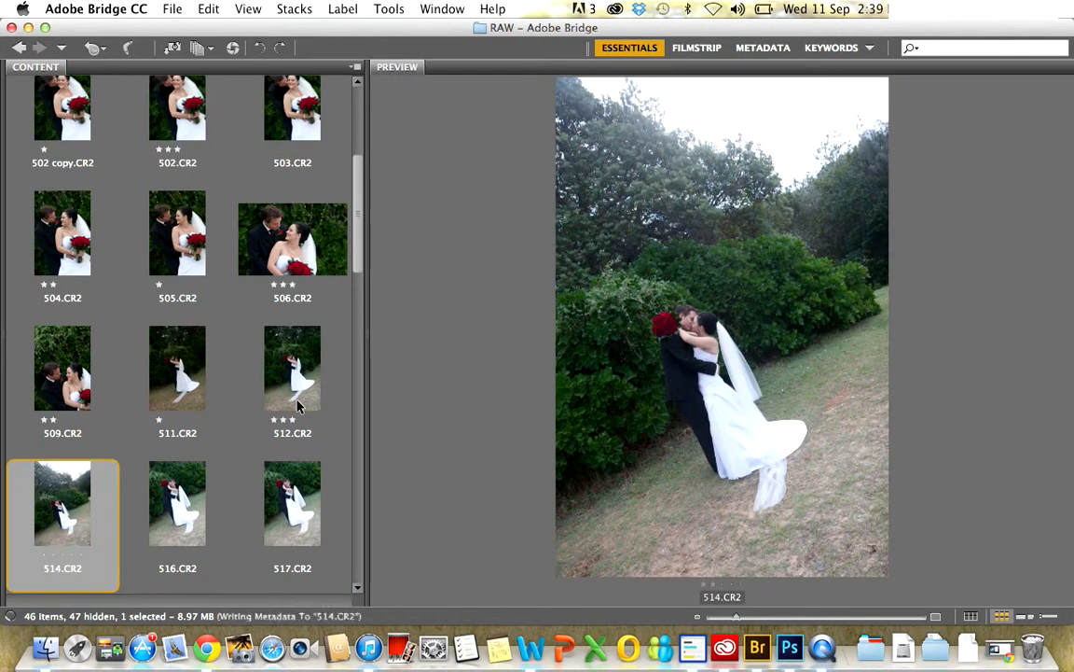
# Rate 516.CR2 one star, 517.CR2 three stars and 518.CR2 two stars
pyautogui.press('Right')
pyautogui.press('super+1')
pyautogui.press('Right')
pyautogui.press('super+3')
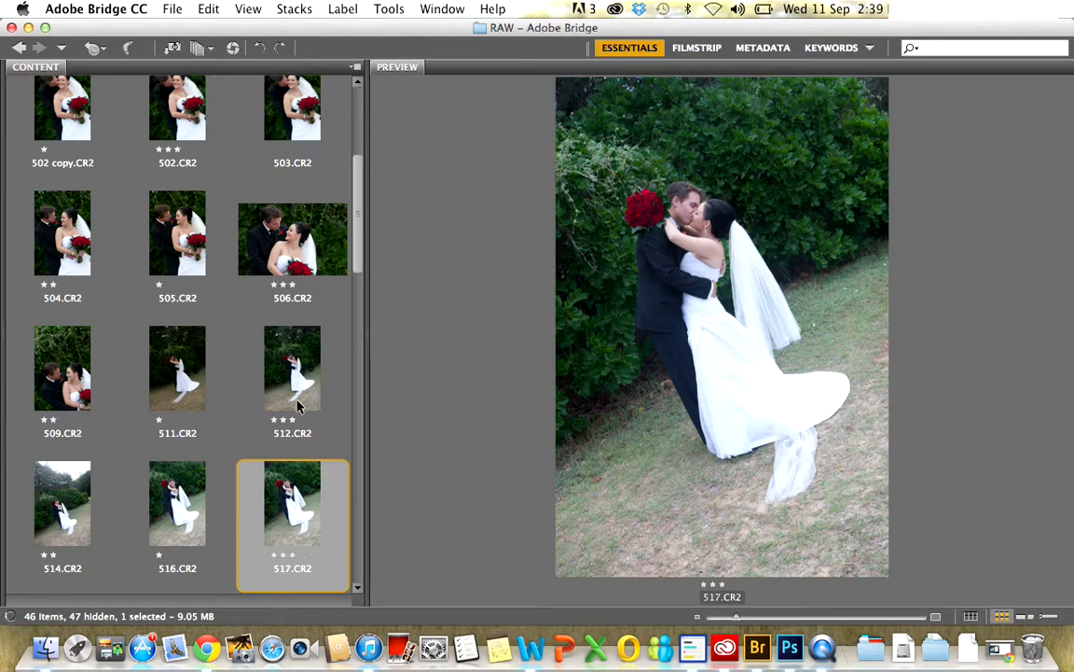
pyautogui.press('Right')
pyautogui.press('super+2')
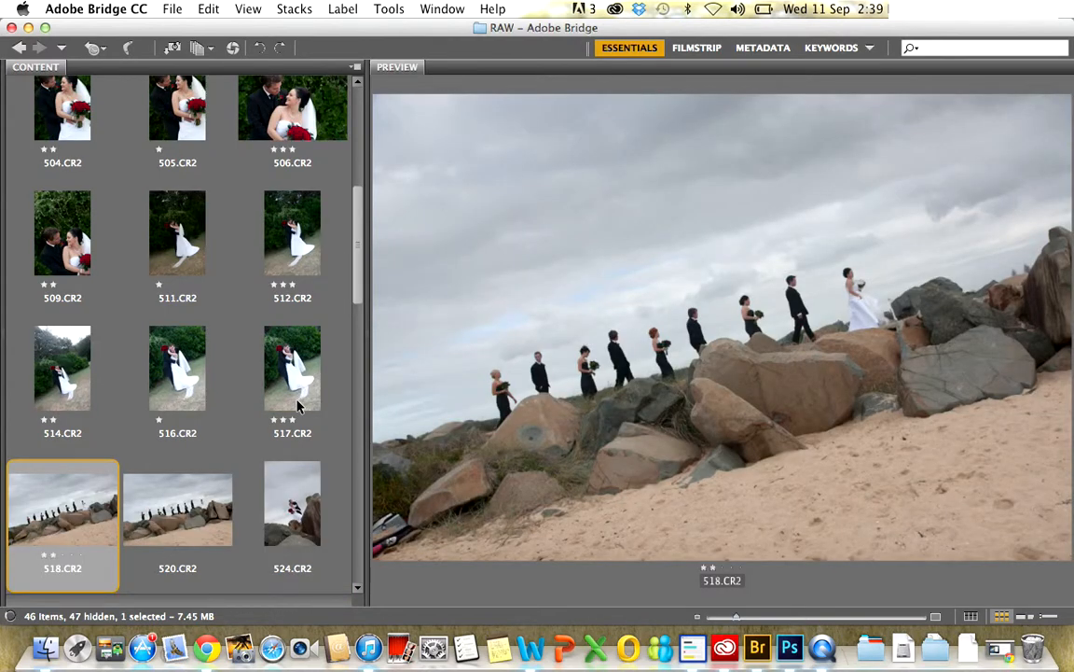
# Rate 520.CR2 one star, 524.CR2 three stars and 525.CR2 two stars
pyautogui.press('Right')
pyautogui.press('super+1')
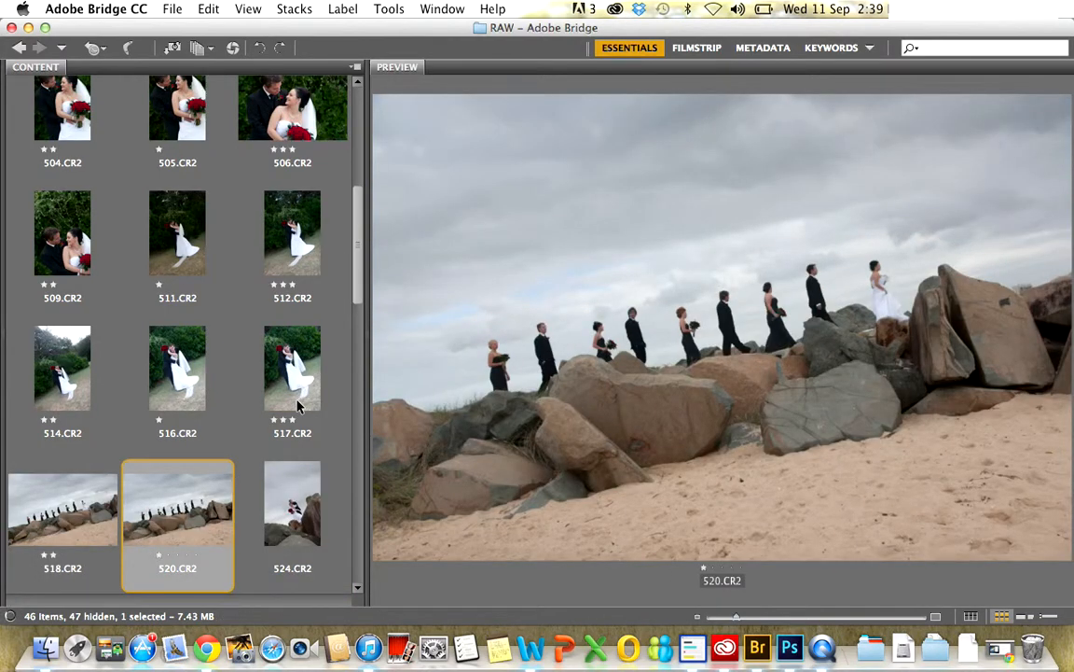
pyautogui.press('Right')
pyautogui.press('super+3')
pyautogui.press('Right')
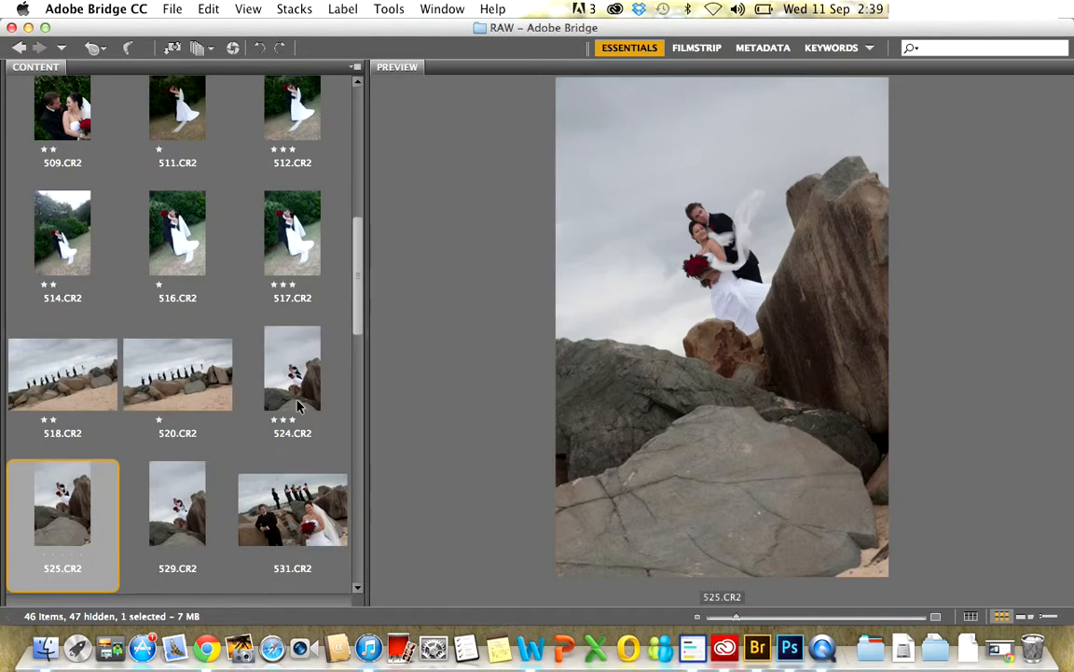
pyautogui.press('super+2')
# Rate 529.CR2 and 534.CR2 one star, 531.CR2 and 535.CR2 three stars, and 532.CR2 two stars
pyautogui.press('Right')
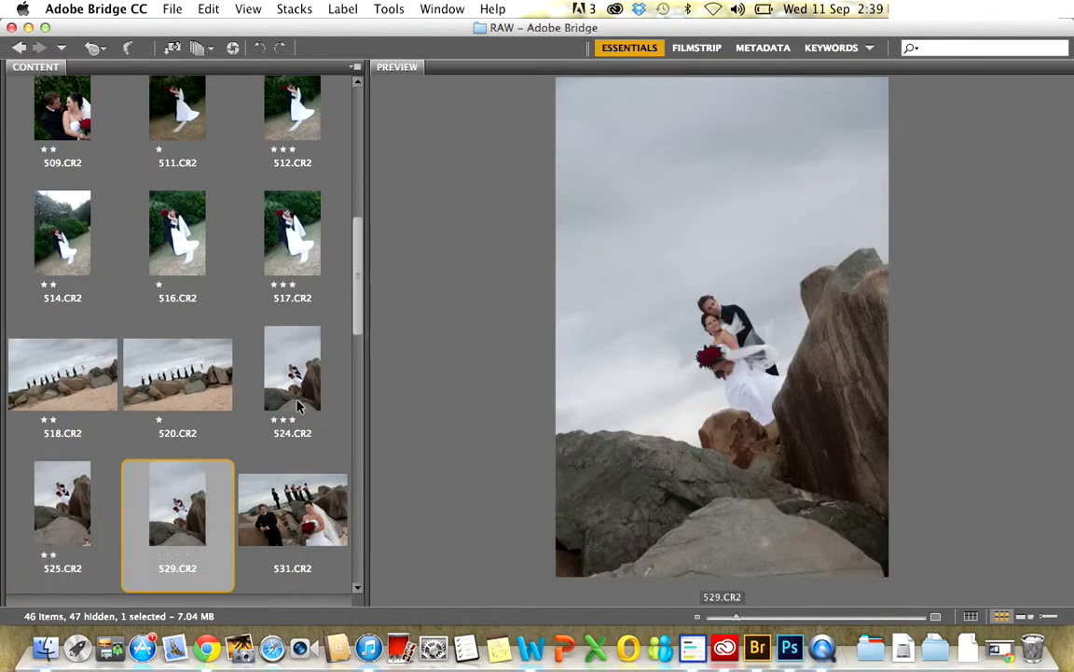
pyautogui.press('Right')
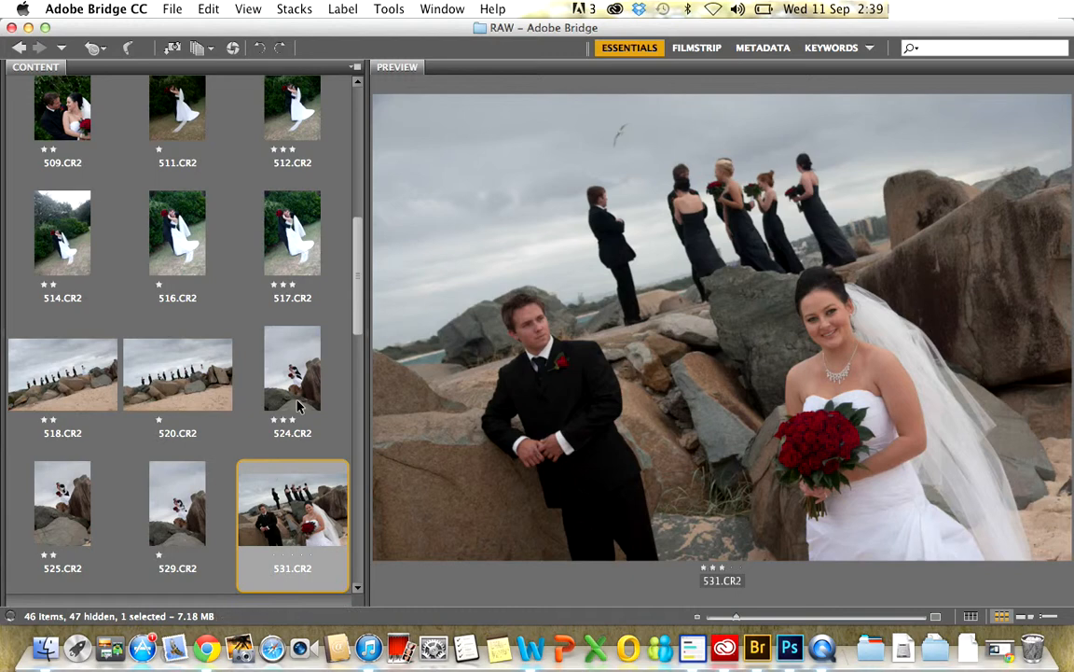
pyautogui.press('Right')
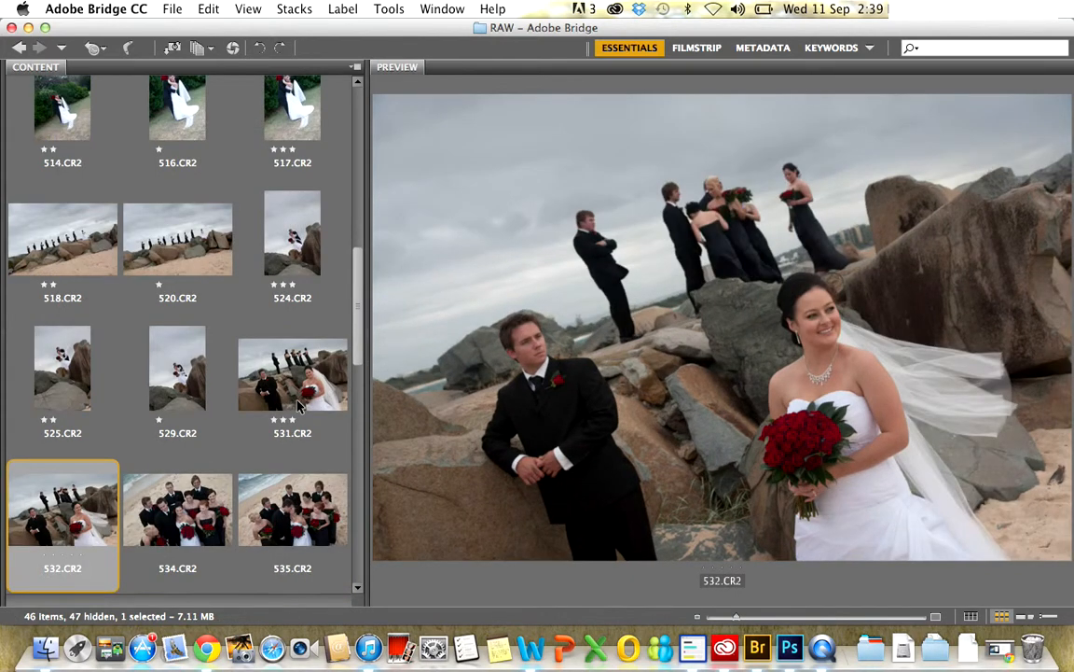
pyautogui.press('Right')
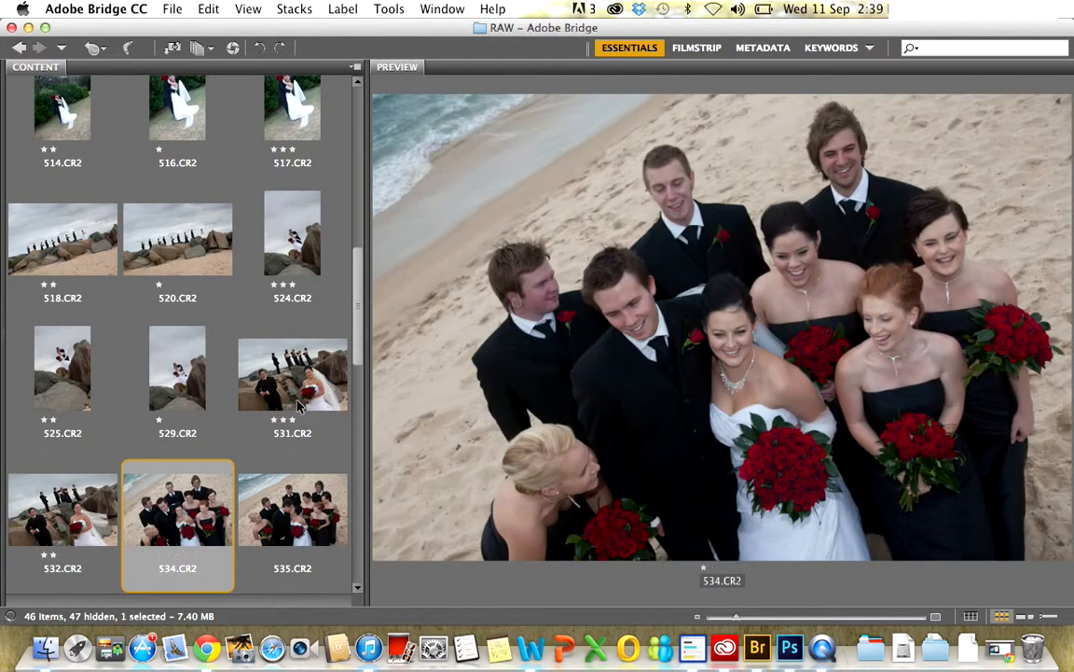
pyautogui.press('Right')
# Rate 536.CR2 and 539.CR2 two stars, 537.CR2 and 540.CR2 one star, and 538.CR2 three stars
pyautogui.press('Right')
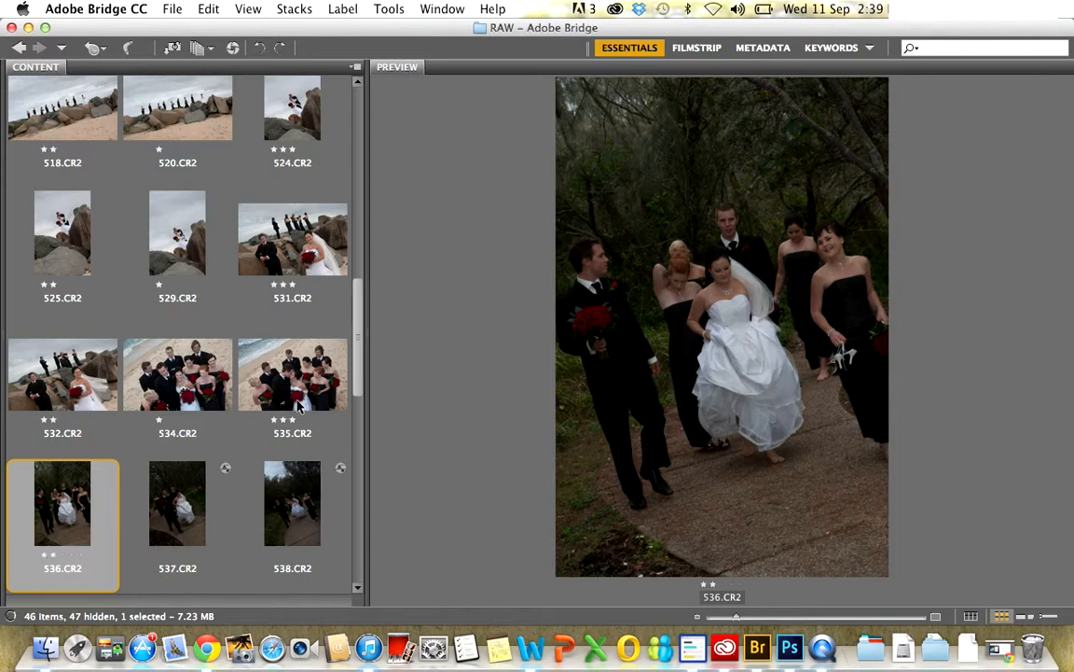
pyautogui.press('Right')
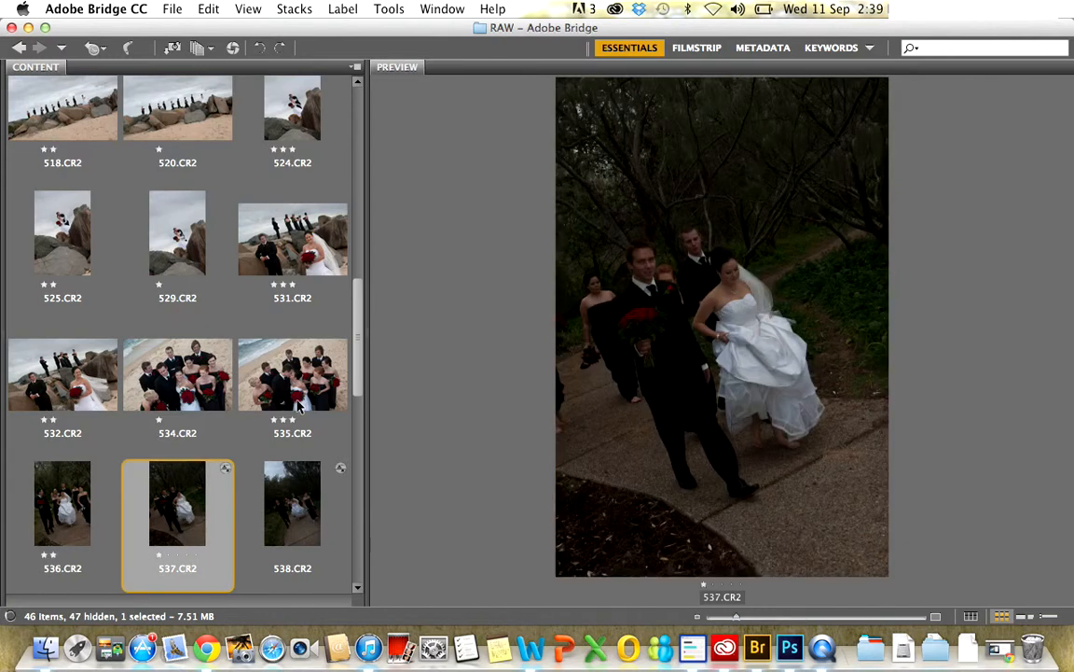
pyautogui.press('Right')
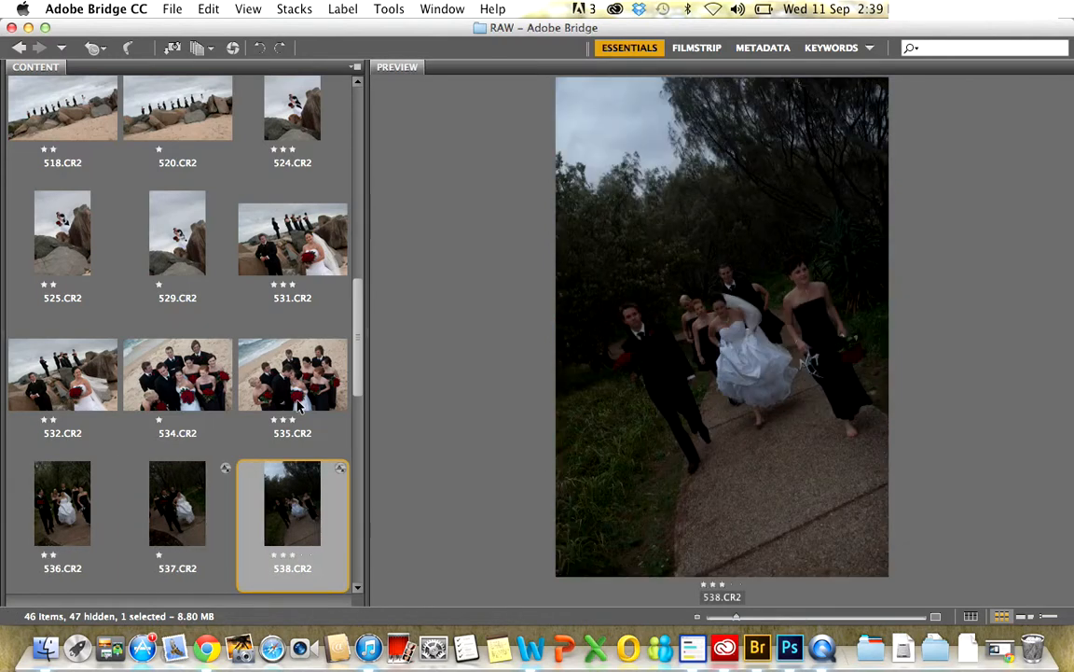
pyautogui.press('Right')
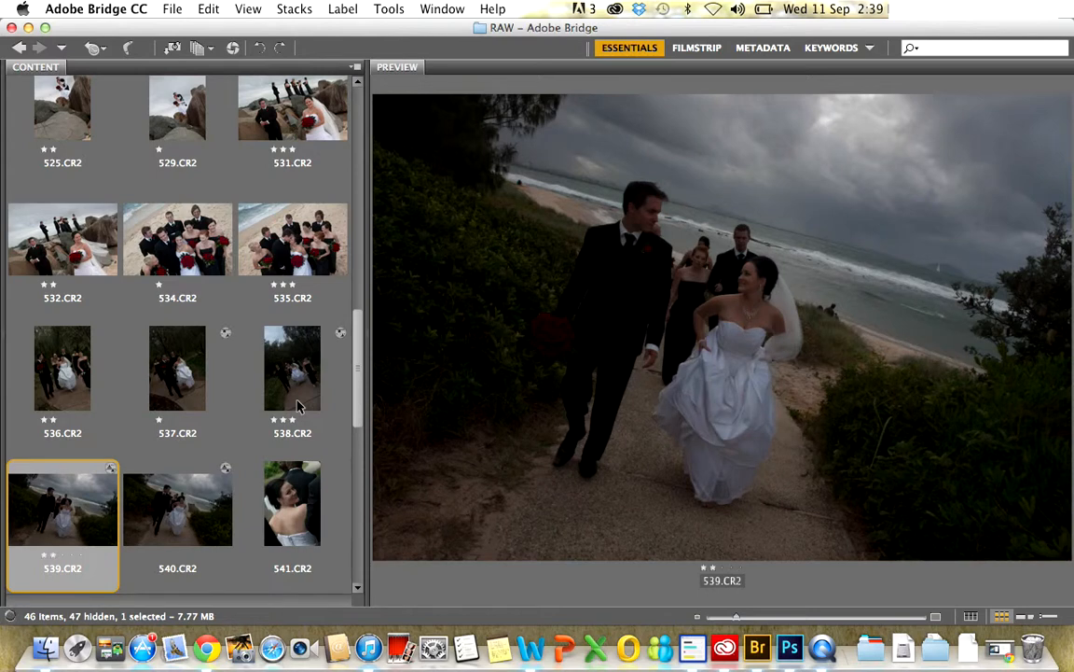
pyautogui.press('Right')
# Rate 541.CR2 three stars, 542.CR2 and 544.CR2 two stars, and 543.CR2 one star
pyautogui.press('Right')
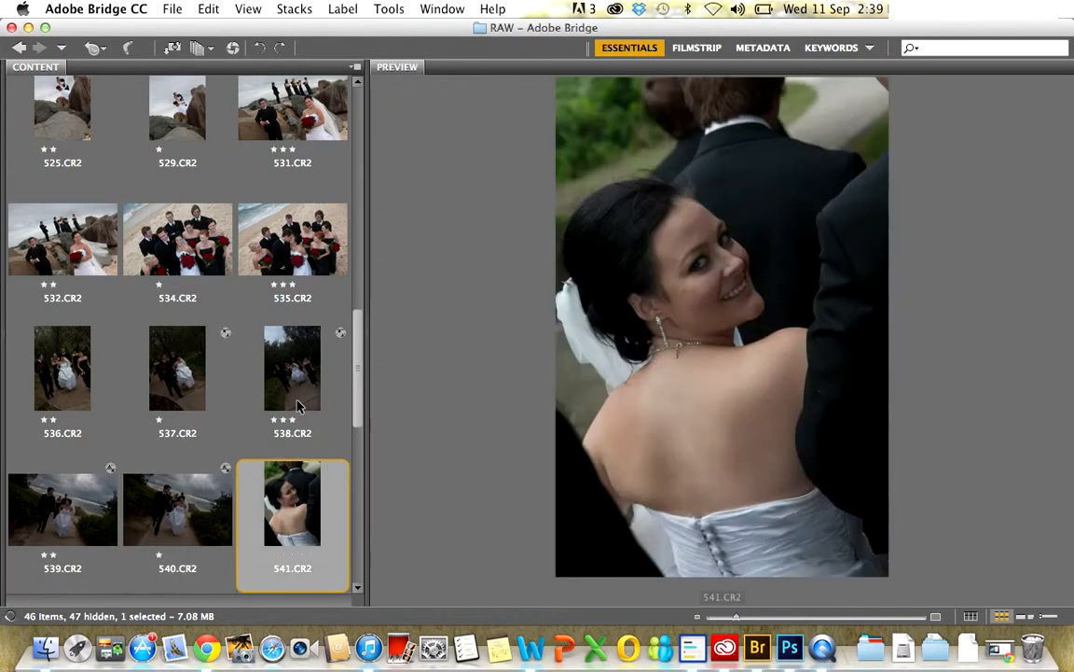
pyautogui.press('Right')
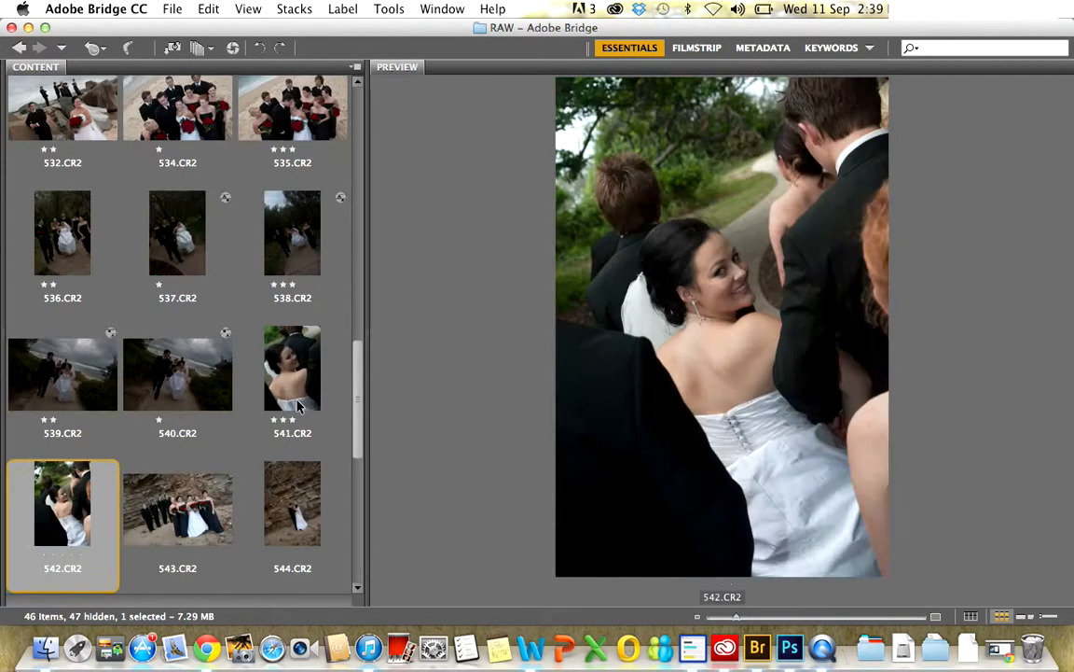
pyautogui.press('Right')
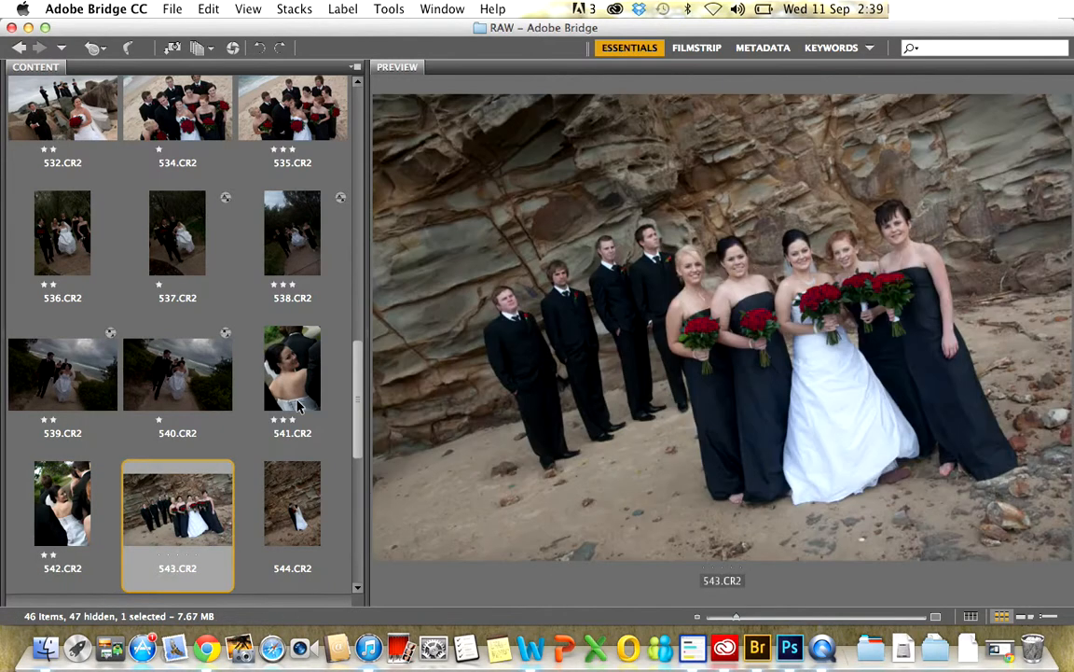
pyautogui.press('Right')
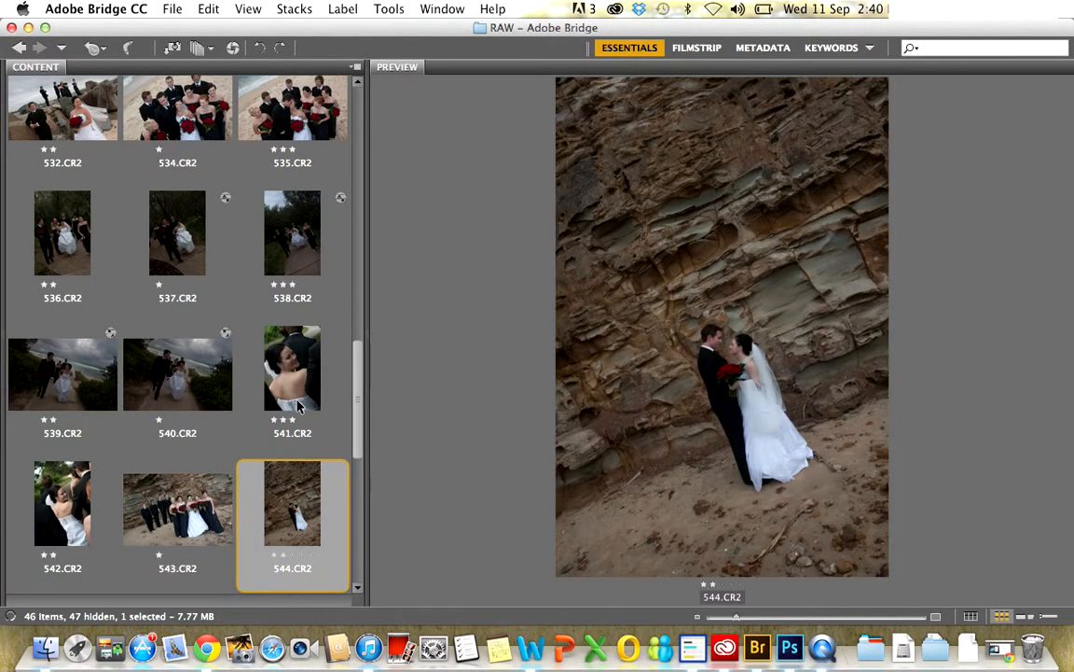
# Rate 545.CR2 and 548.CR2 three stars, 546.CR2 two stars, and 547.CR2 one star
pyautogui.press('Right')
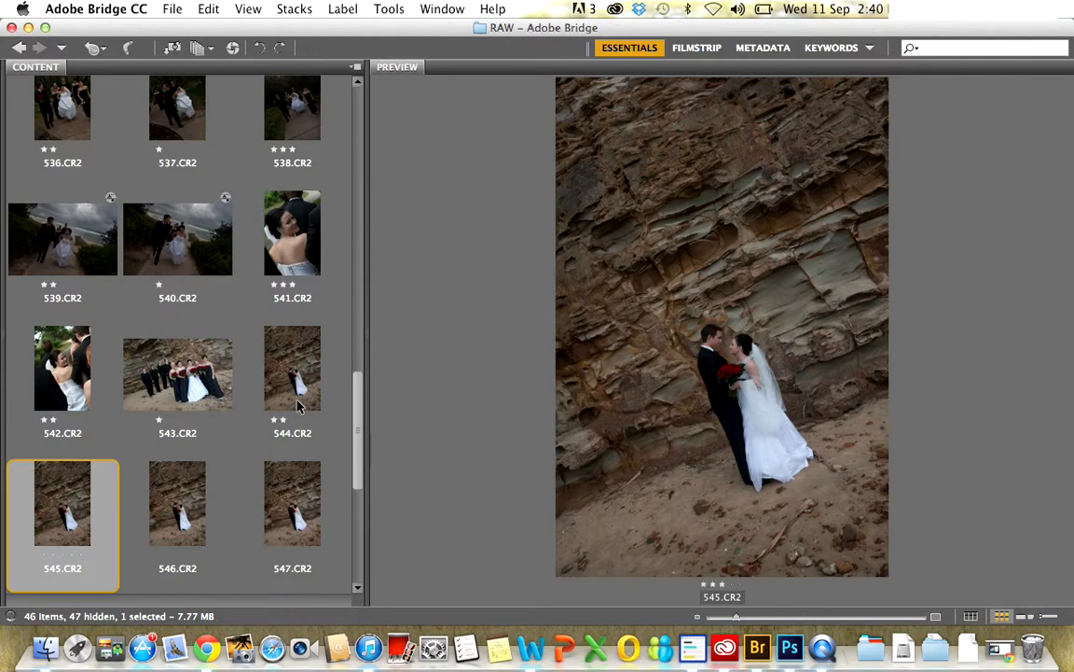
pyautogui.press('Right')
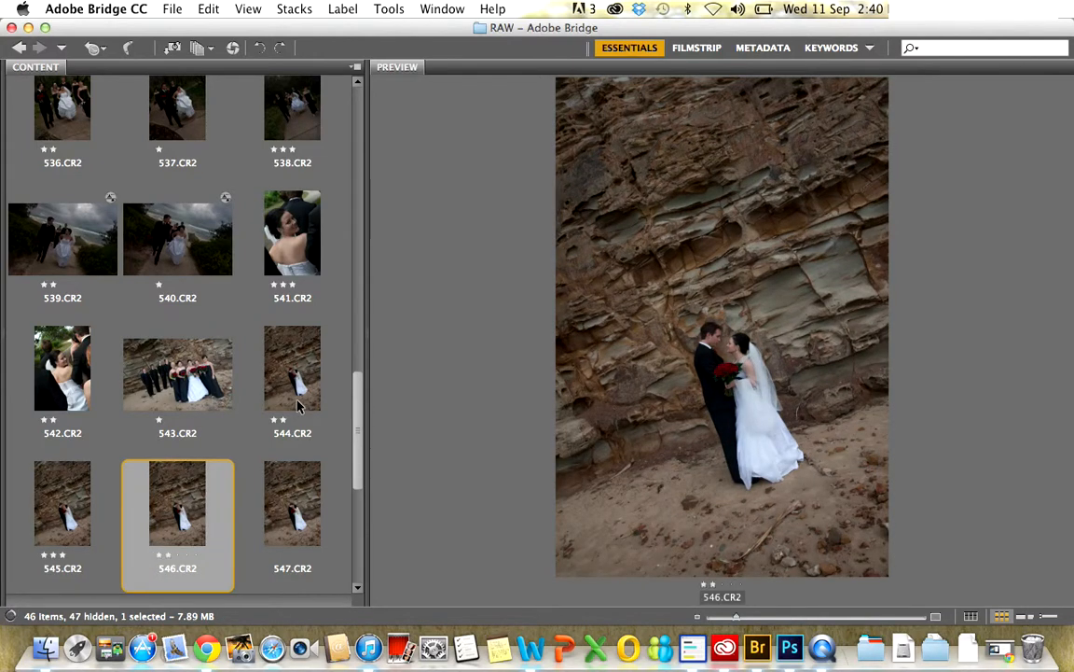
pyautogui.press('Right')
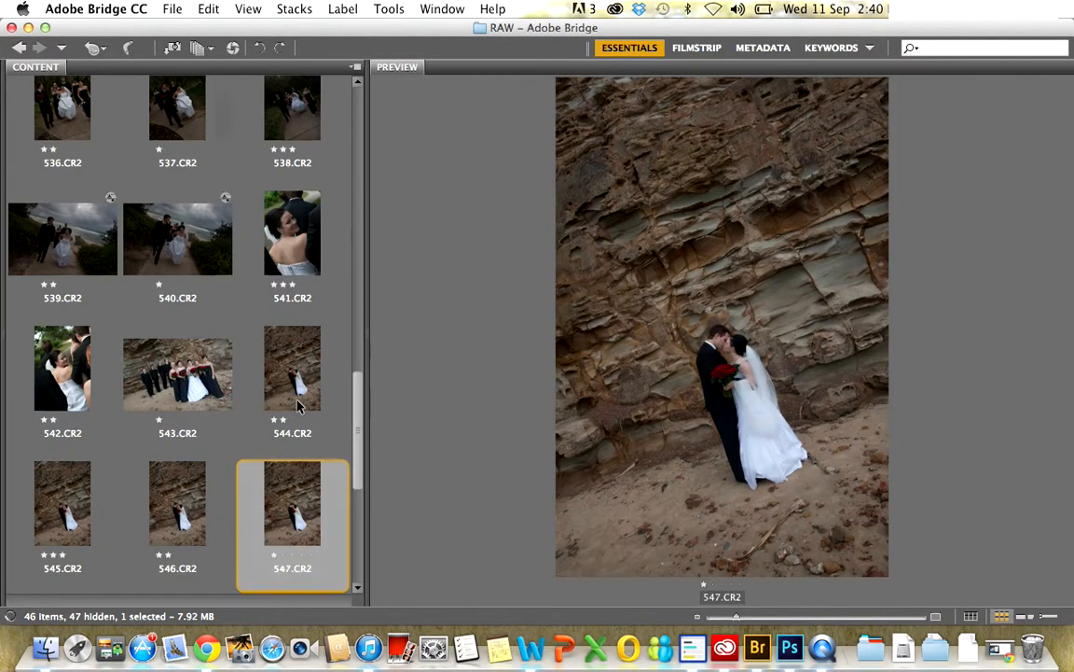
pyautogui.press('Right')
# Rate 549.CR2, 551.CR2 and 554.CR2 two stars, 550.CR2 and 555.CR2 one star, and 553.CR2 three stars
pyautogui.press('Right')
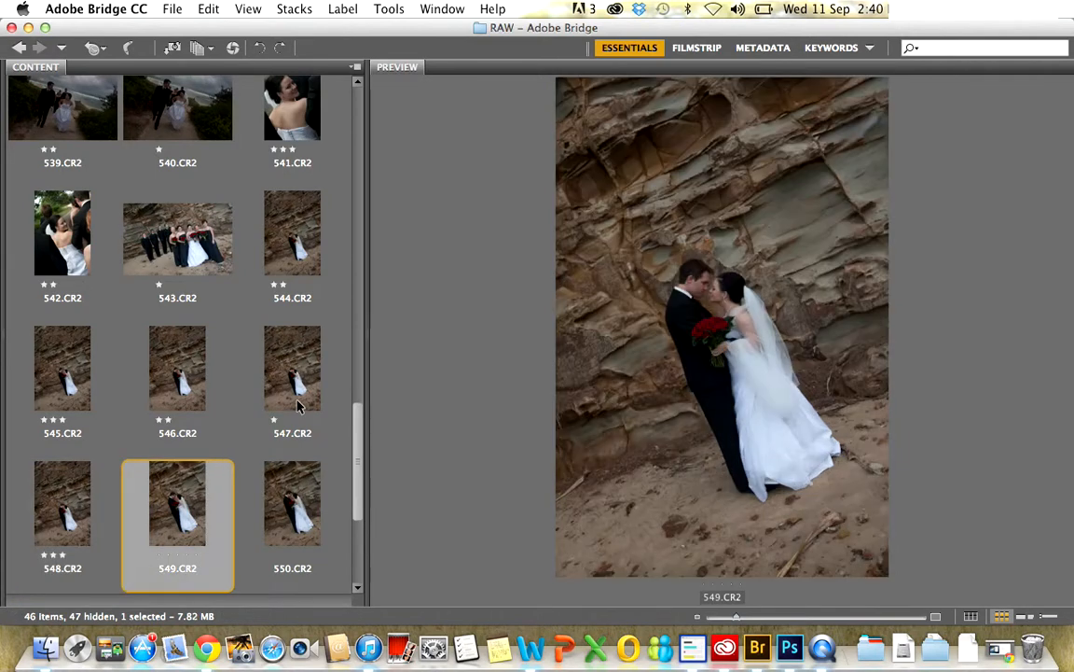
pyautogui.press('Right')
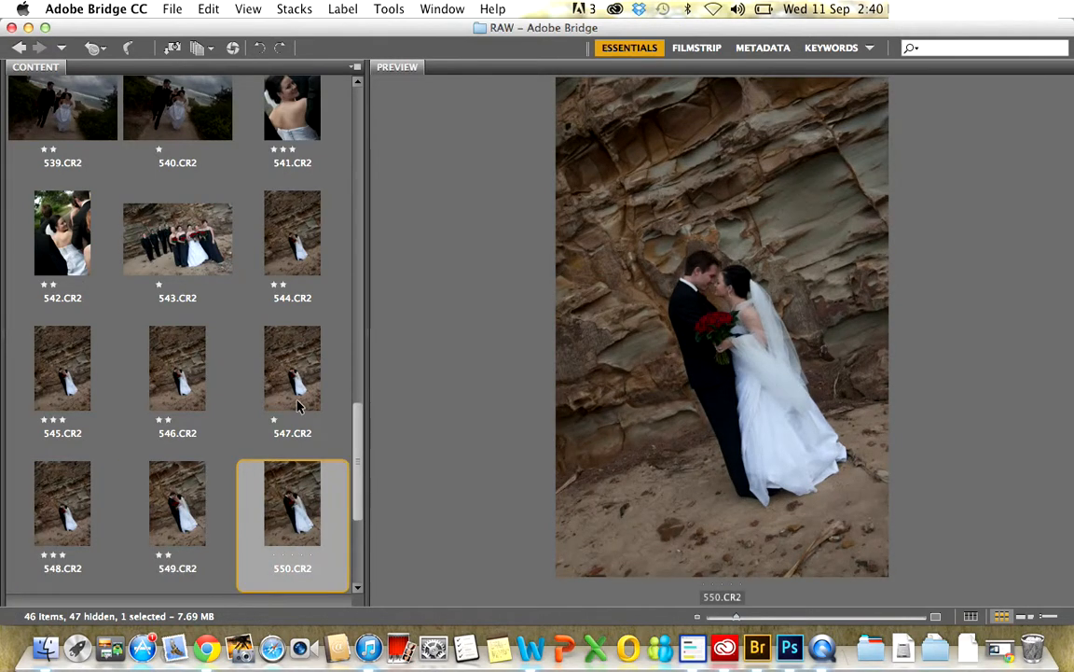
pyautogui.press('Right')
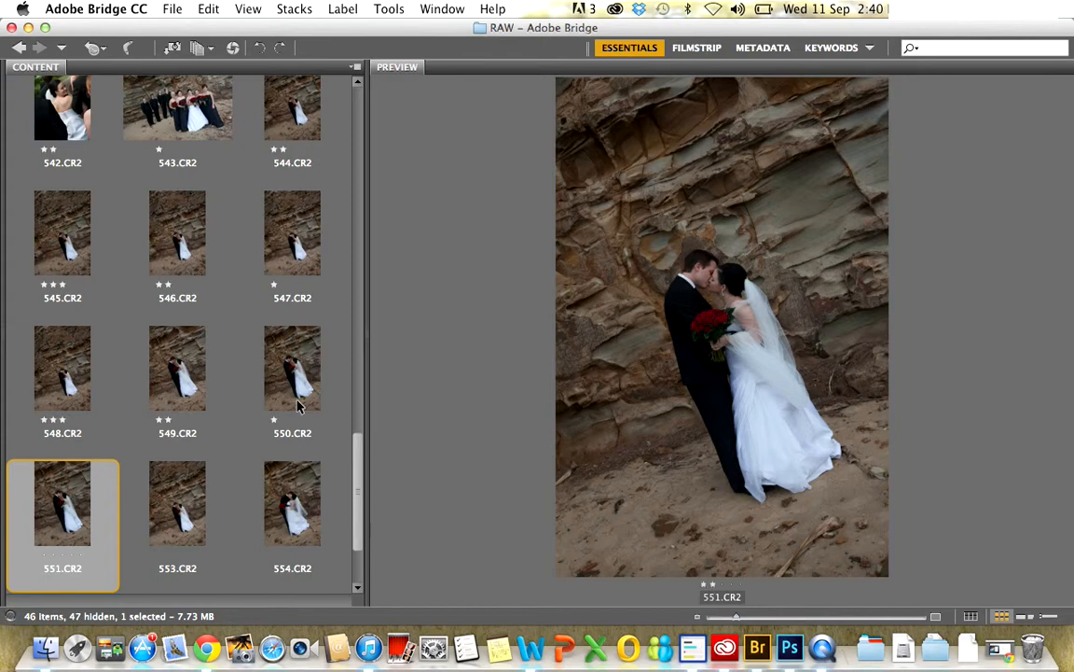
pyautogui.press('Right')
pyautogui.press('Right')
pyautogui.press('Right')
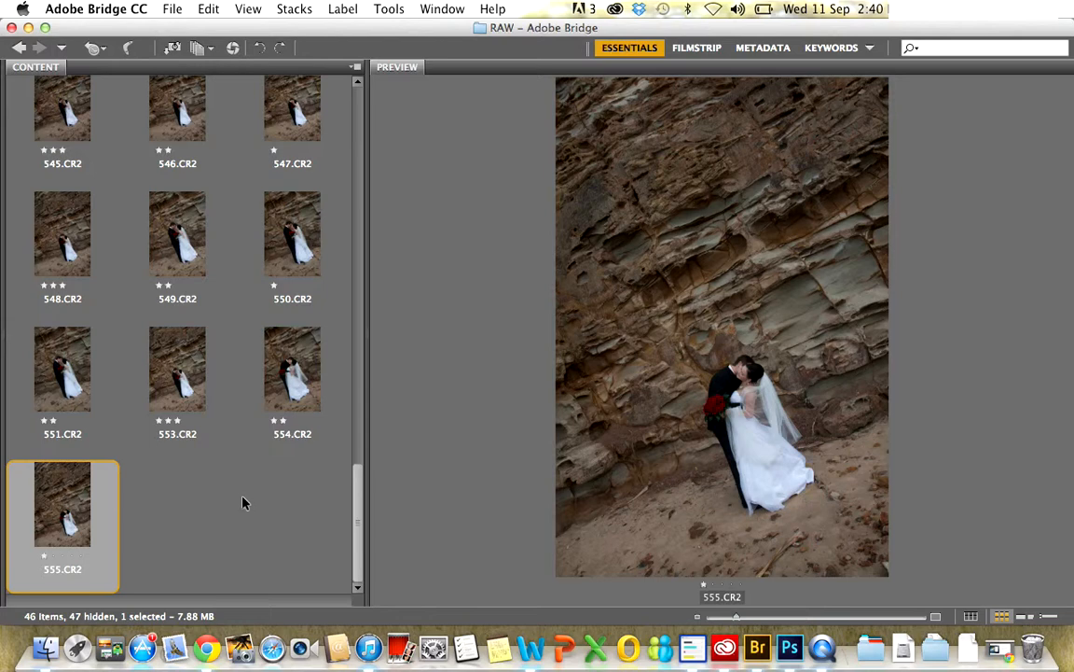
# Switch to Photoshop and launch the EC Action Processor automation
pyautogui.click(791, 621)
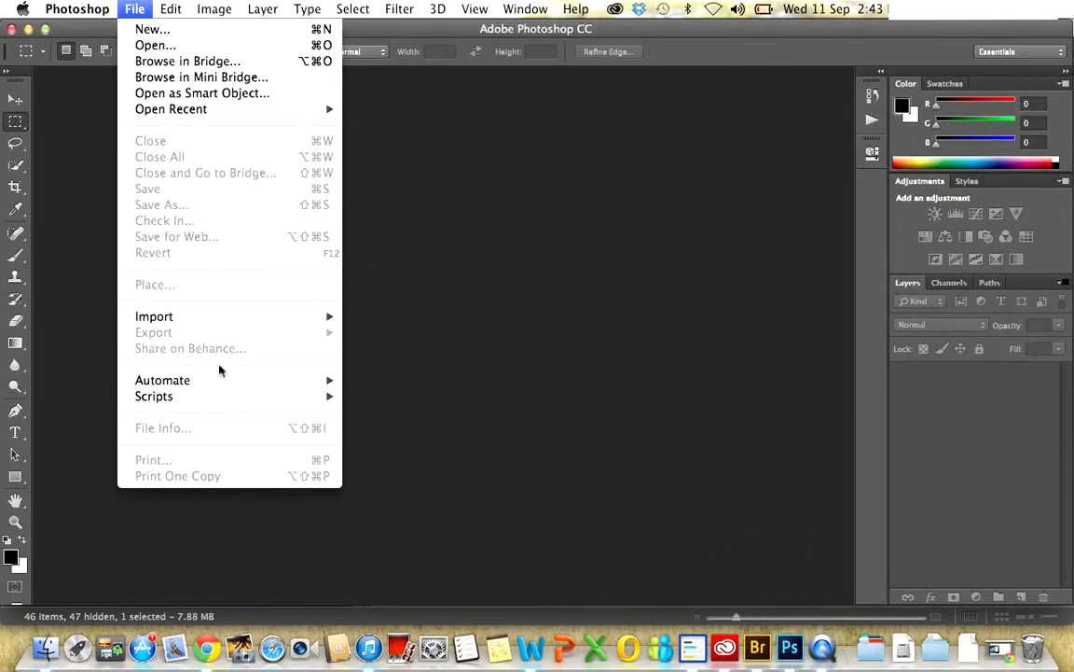
pyautogui.moveTo(223, 380)
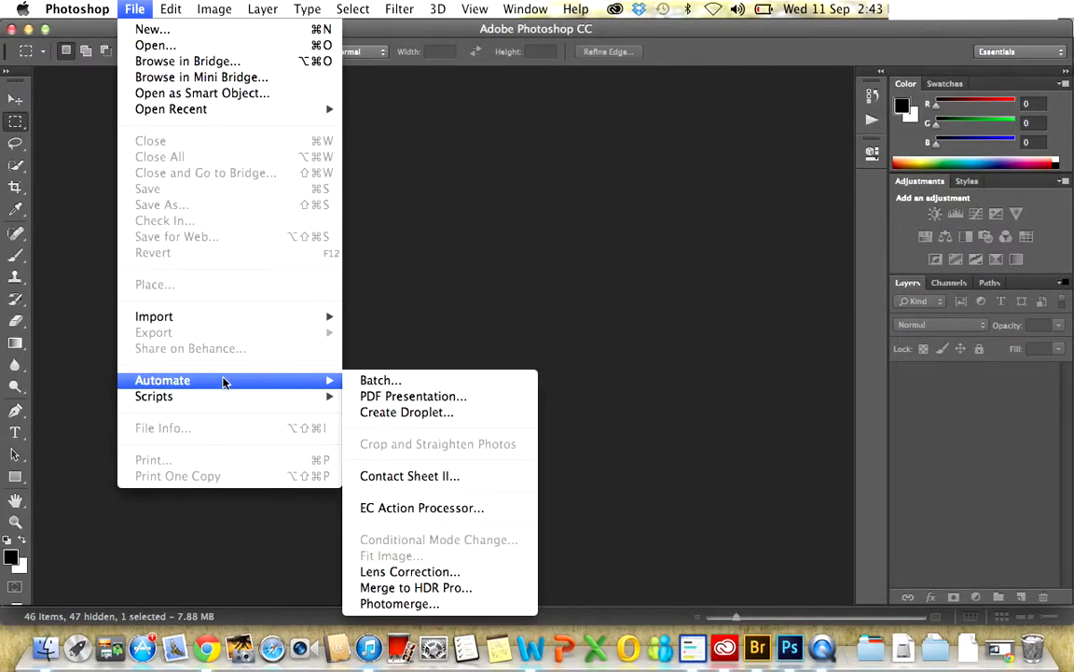
pyautogui.click(407, 510)
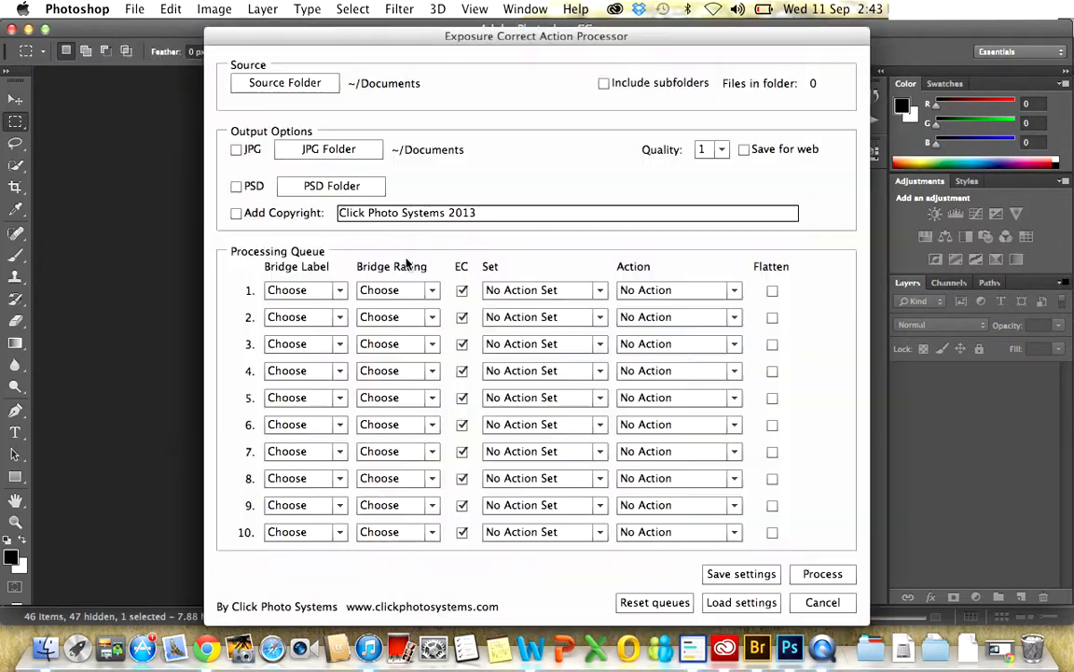
# Set the source folder to RAW inside Documents/Wedding
pyautogui.click(271, 80)
pyautogui.click(317, 276)
pyautogui.doubleClick(705, 197)
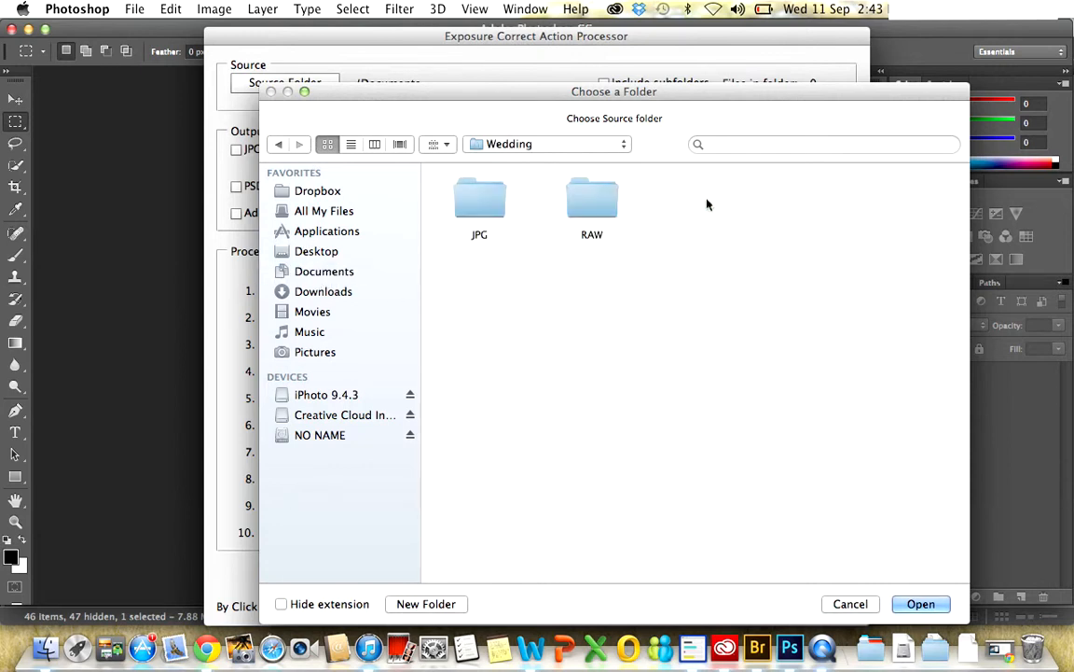
pyautogui.doubleClick(591, 209)
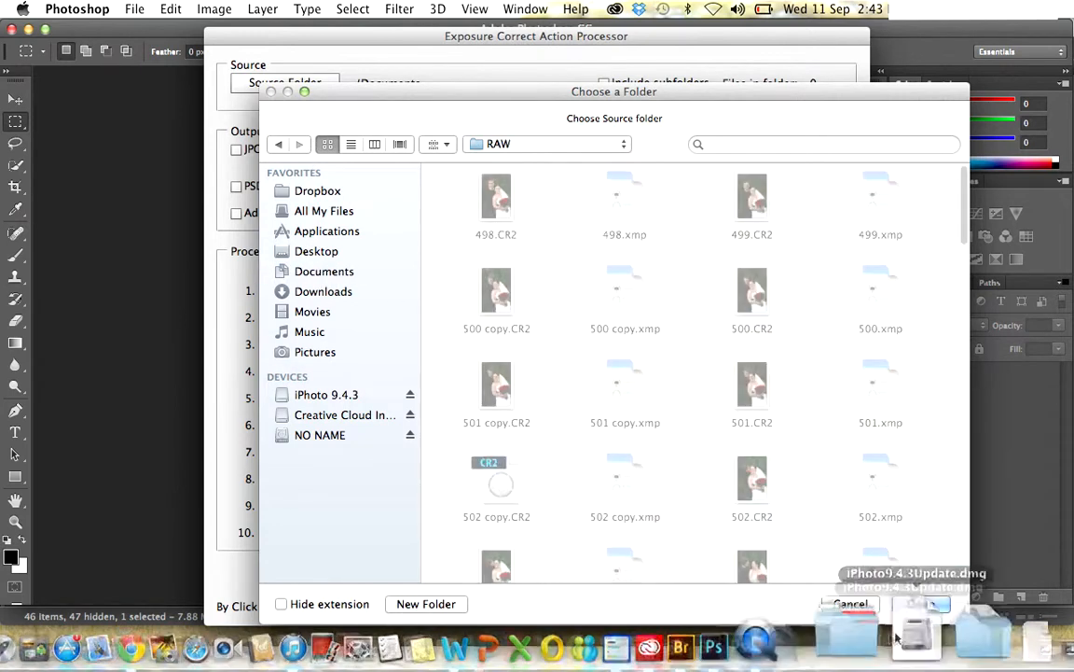
pyautogui.click(921, 605)
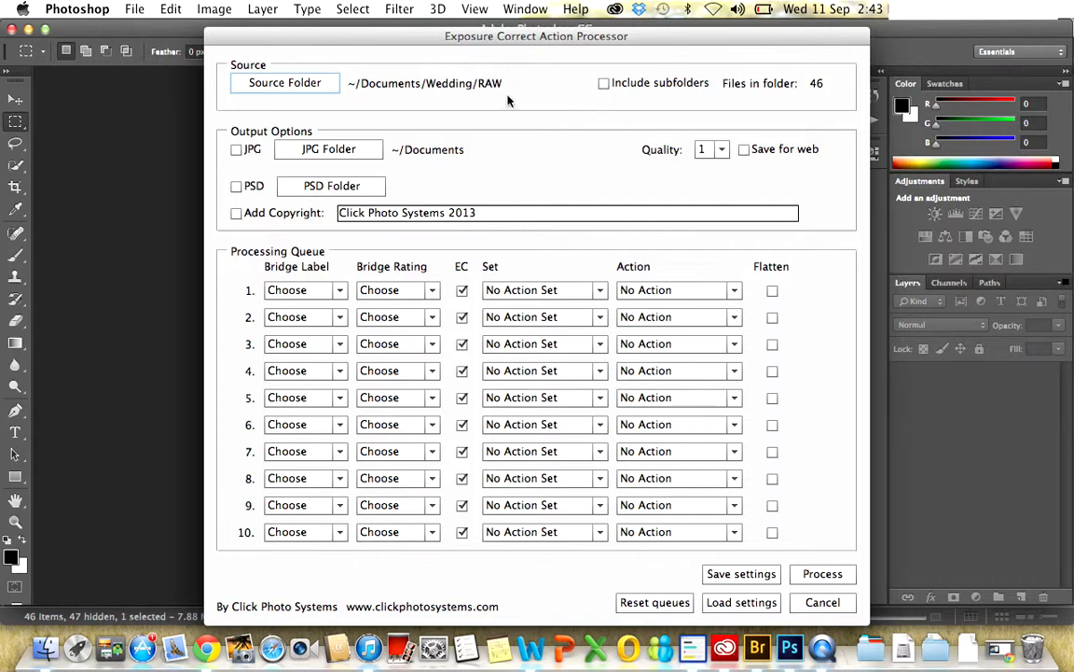
# Enable JPG output and set its destination to the JPG folder inside Documents/Wedding
pyautogui.click(237, 151)
pyautogui.click(312, 149)
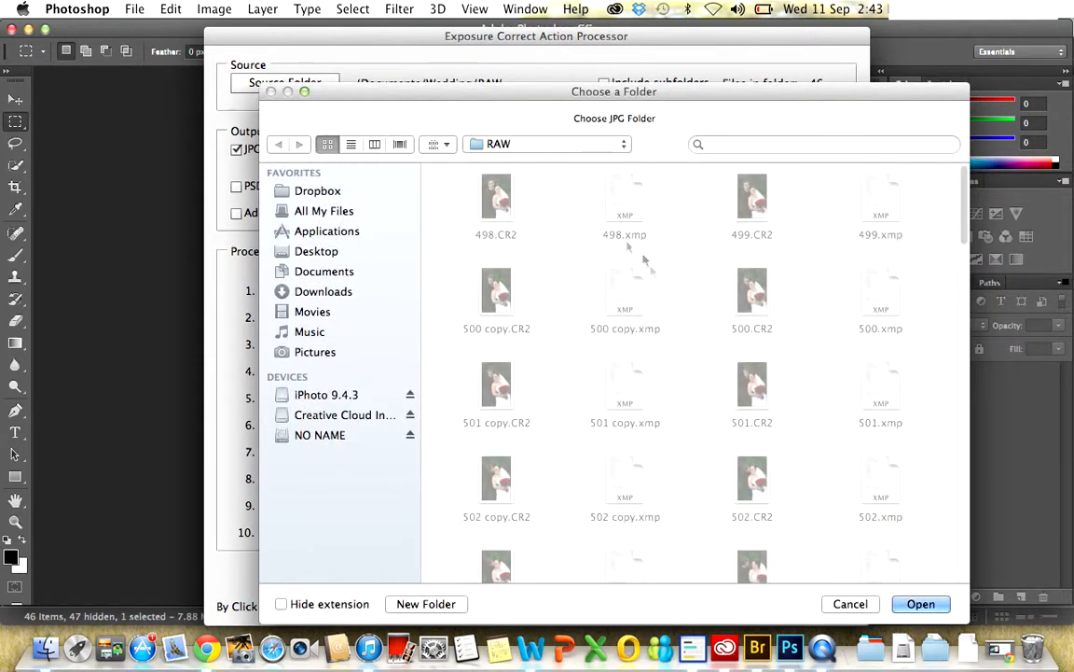
pyautogui.click(326, 272)
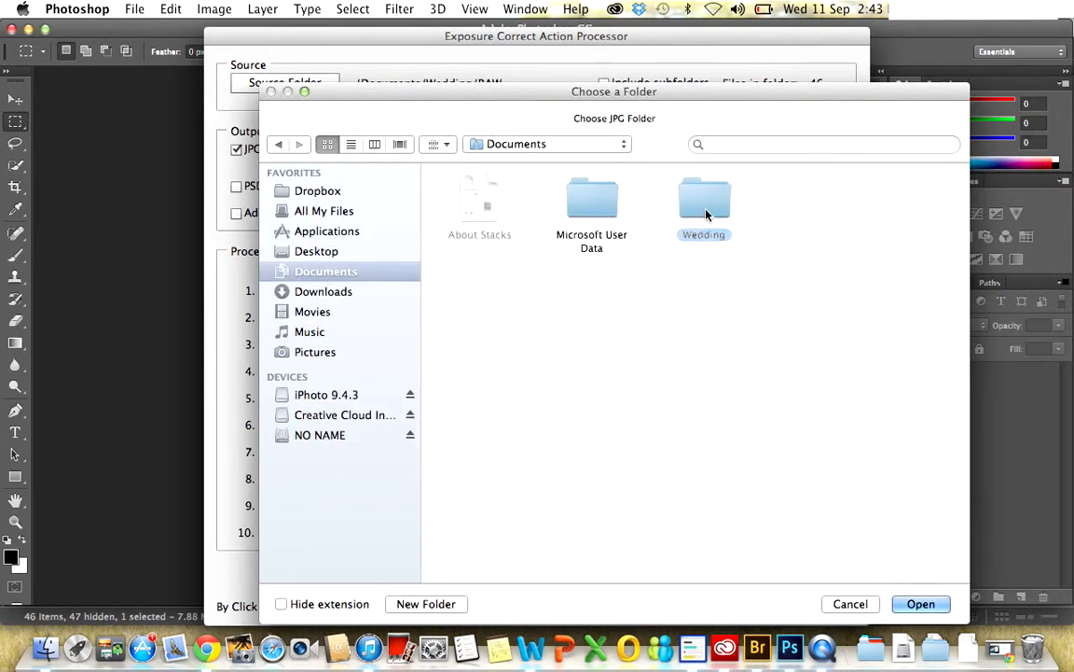
pyautogui.doubleClick(706, 207)
pyautogui.click(480, 200)
pyautogui.click(935, 605)
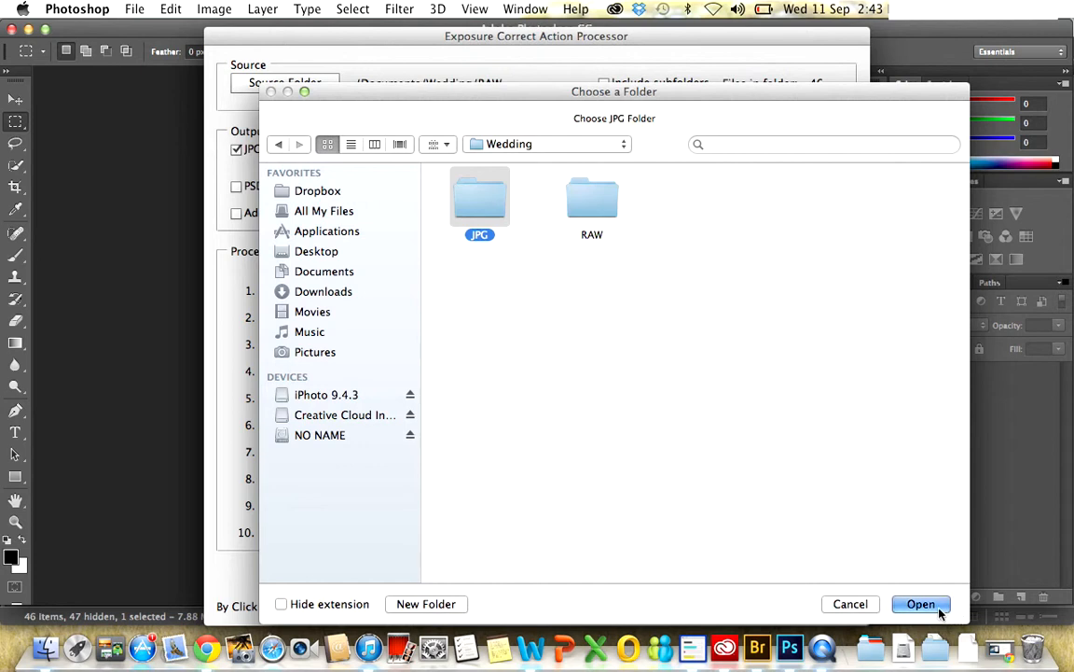
# Set the JPG quality to 10 and enable adding the copyright text to the output
pyautogui.click(719, 152)
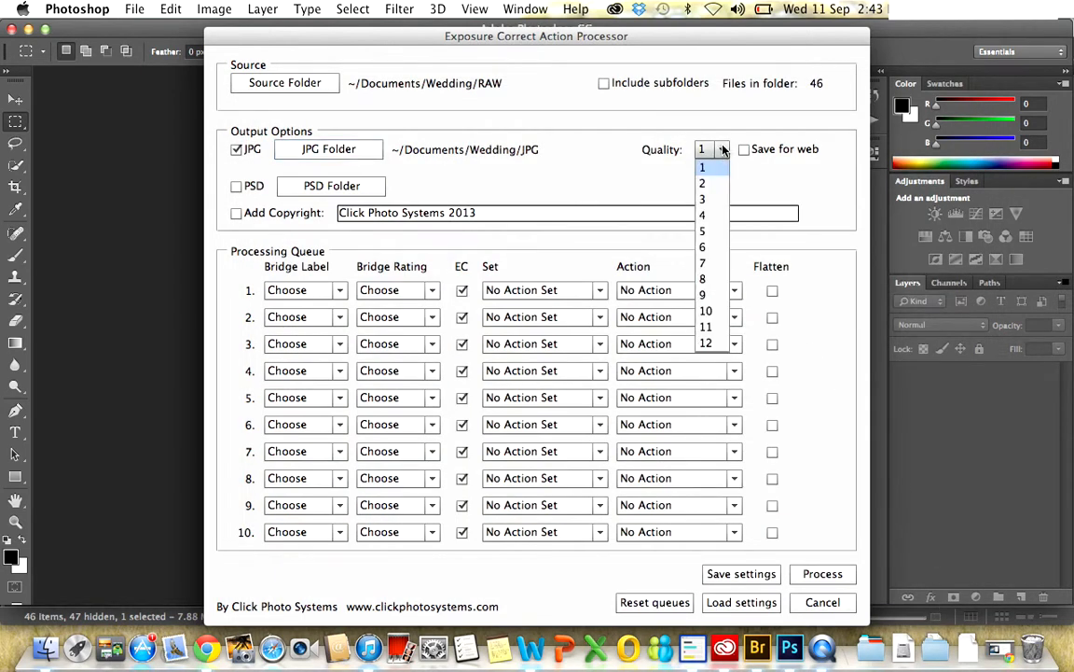
pyautogui.click(713, 309)
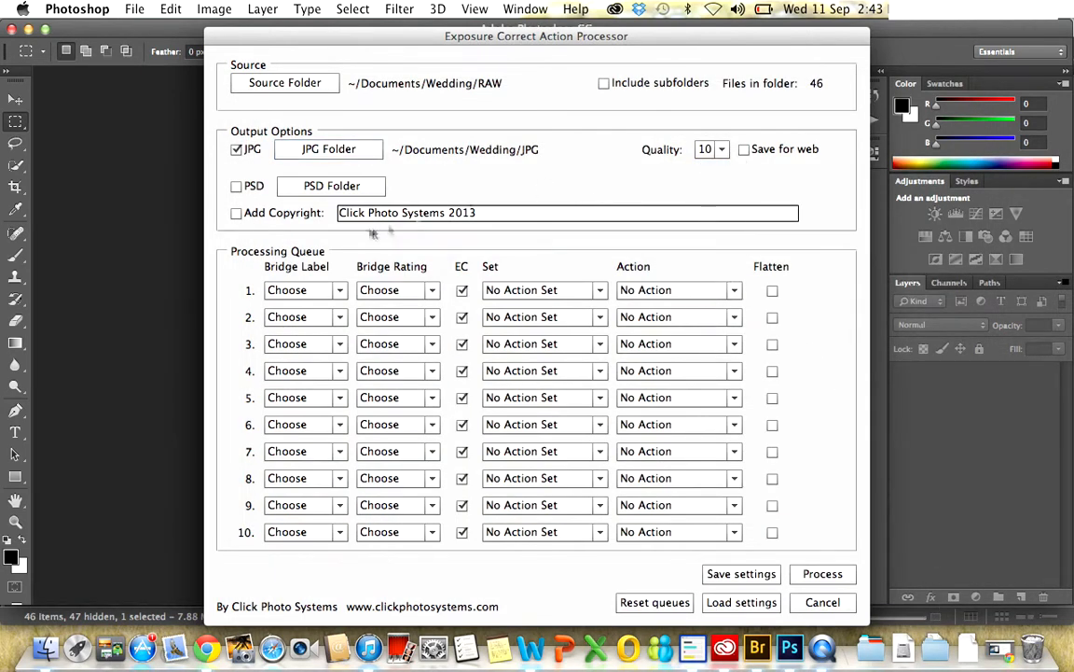
pyautogui.click(237, 214)
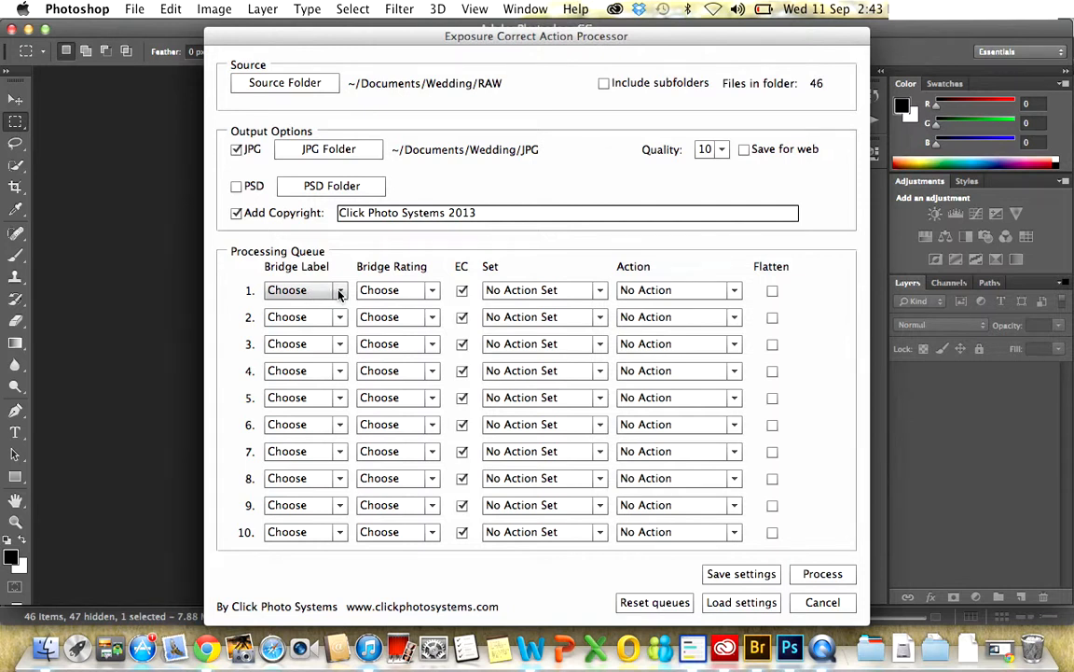
# Configure processing queue row 1 for No Label, 1 Star photos with the CFS Film action from the CFS Actions 1 set
pyautogui.click(339, 292)
pyautogui.click(308, 342)
pyautogui.click(415, 290)
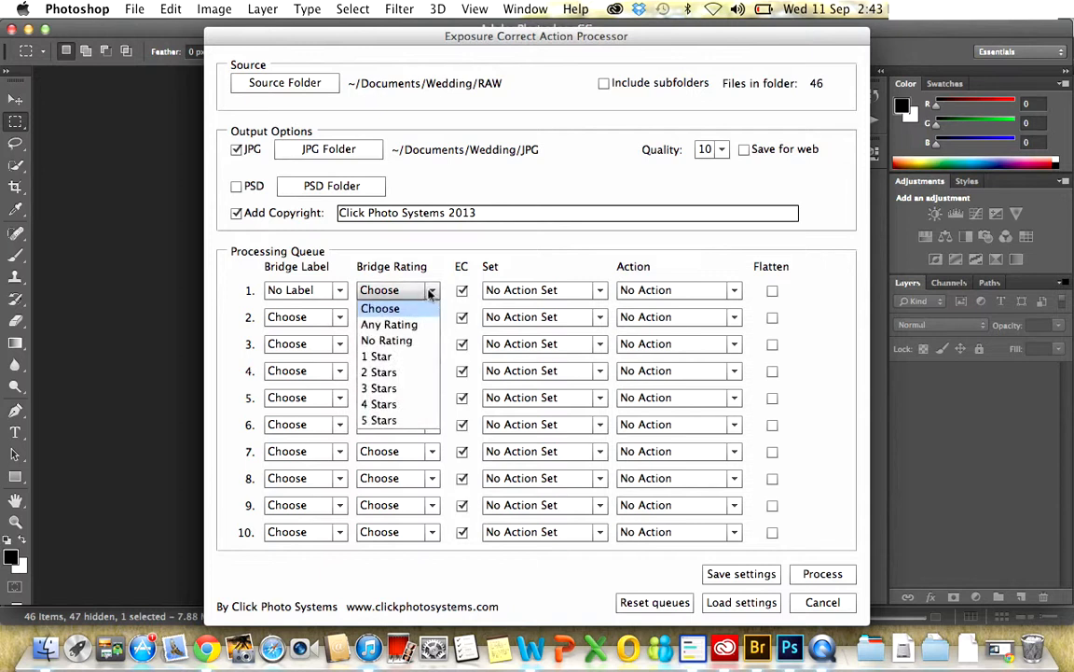
pyautogui.click(390, 356)
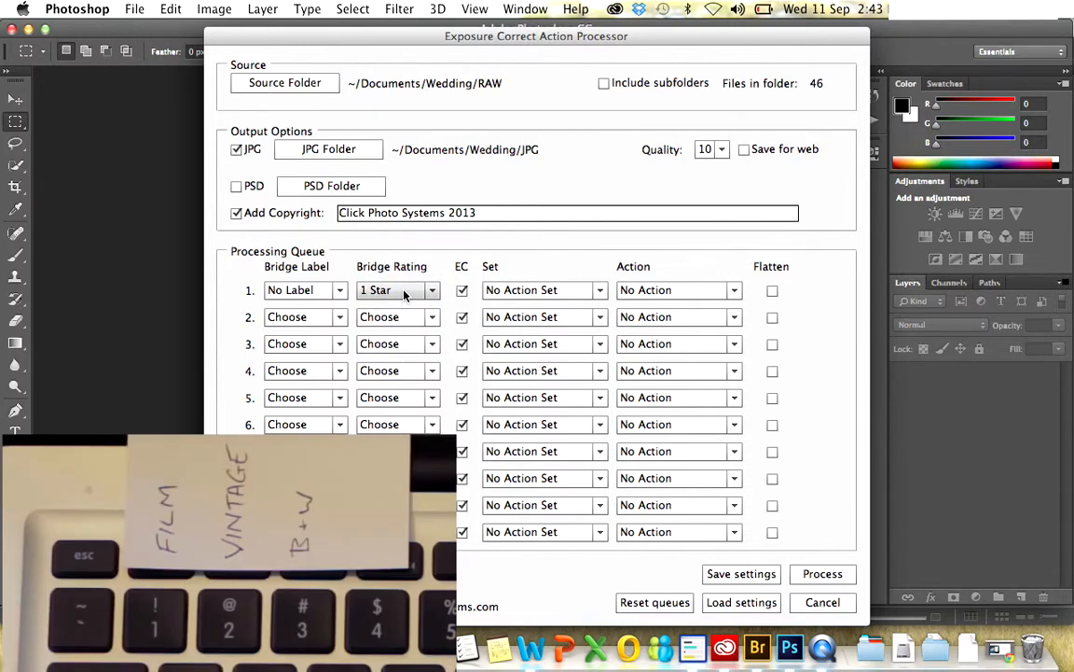
pyautogui.click(549, 294)
pyautogui.click(588, 341)
pyautogui.click(706, 295)
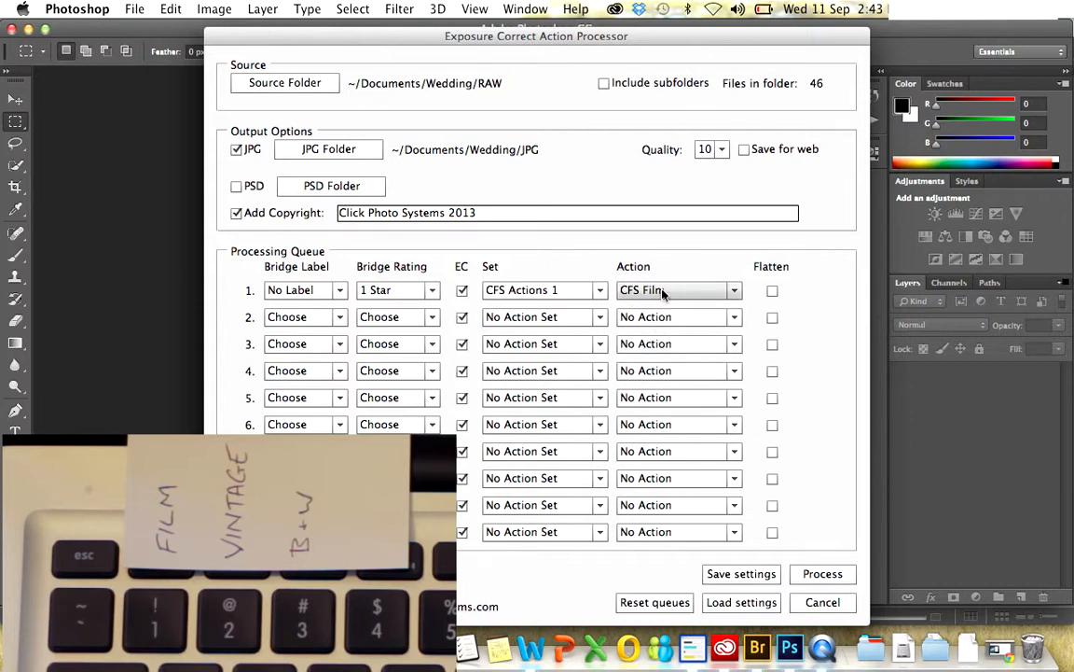
# Configure processing queue row 2 for No Label, 2 Stars photos with the CFS Vintage action from CFS Actions 1
pyautogui.click(311, 318)
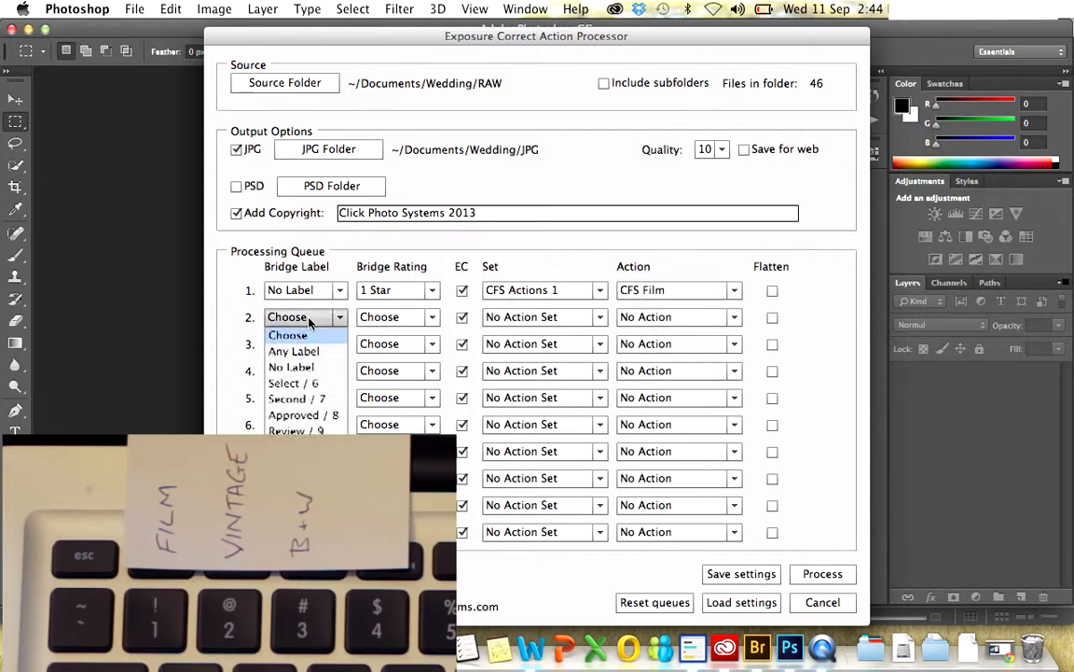
pyautogui.click(297, 366)
pyautogui.click(397, 321)
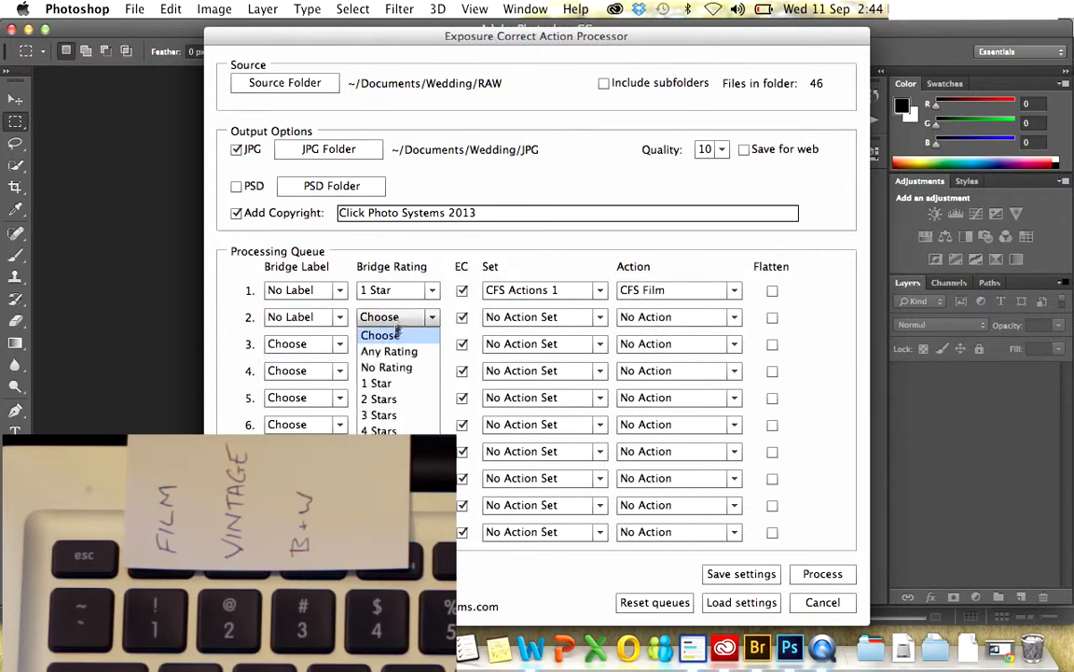
pyautogui.click(379, 399)
pyautogui.click(554, 318)
pyautogui.click(537, 367)
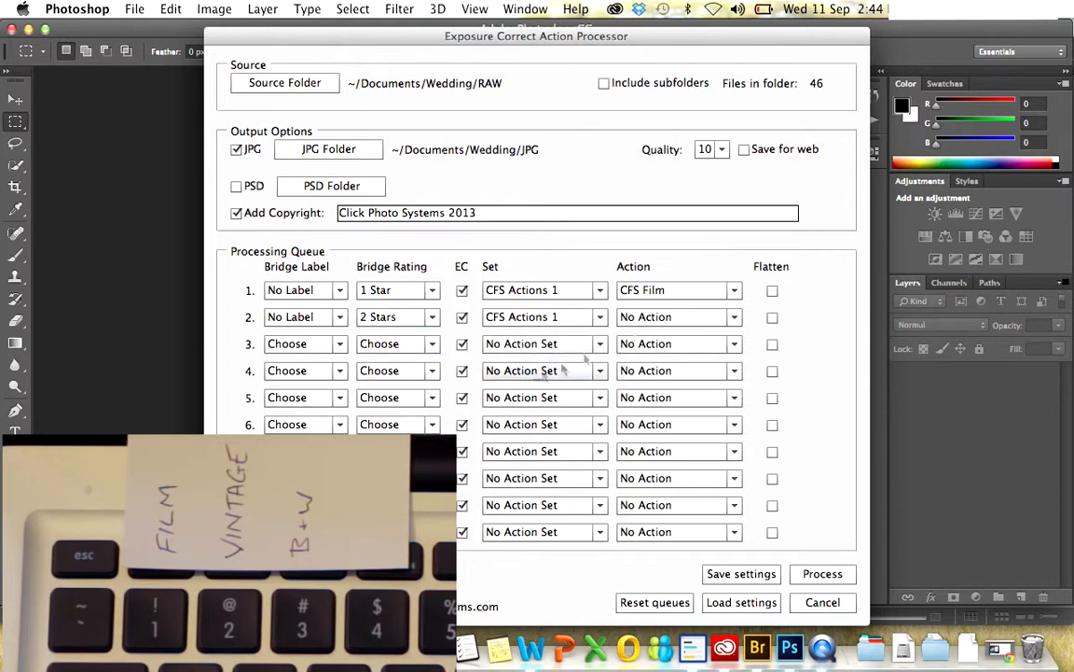
pyautogui.click(653, 317)
pyautogui.click(653, 367)
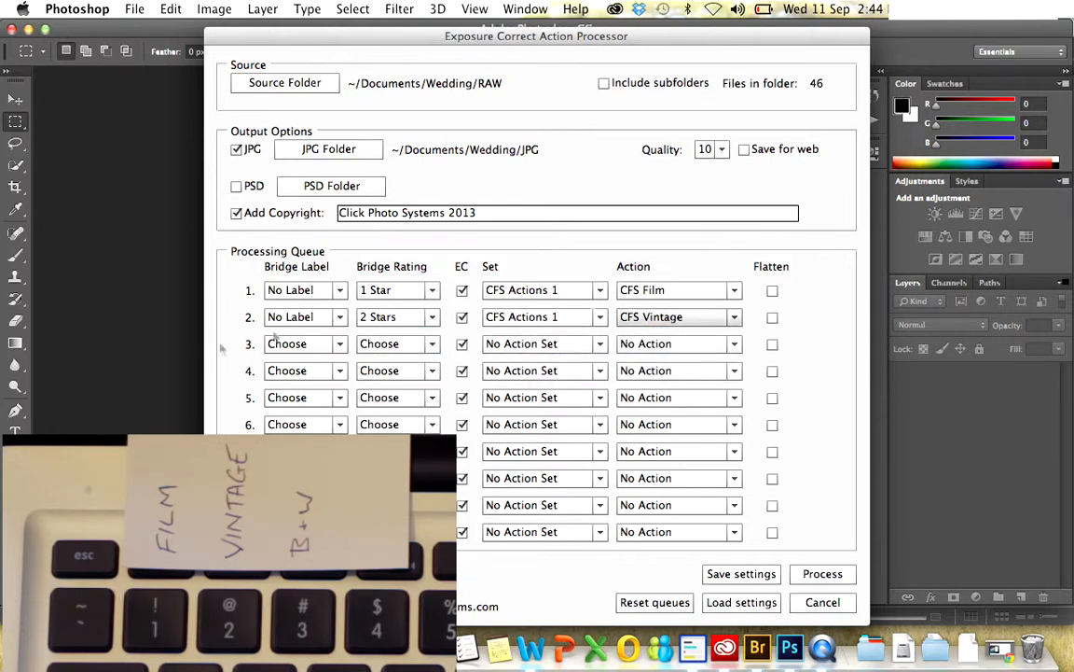
# Configure queue row 3 for No Label, 3 Stars photos with CFS B&W from CFS Actions 1, and start processing the batch
pyautogui.click(297, 344)
pyautogui.click(289, 395)
pyautogui.click(395, 343)
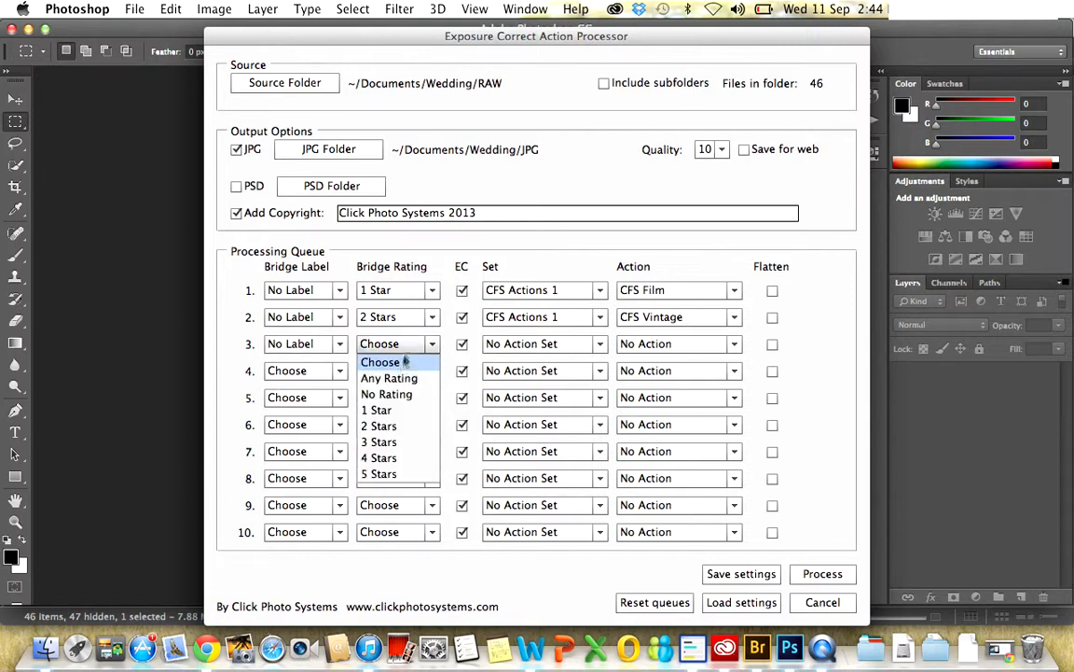
pyautogui.click(376, 441)
pyautogui.click(554, 350)
pyautogui.click(541, 393)
pyautogui.click(676, 344)
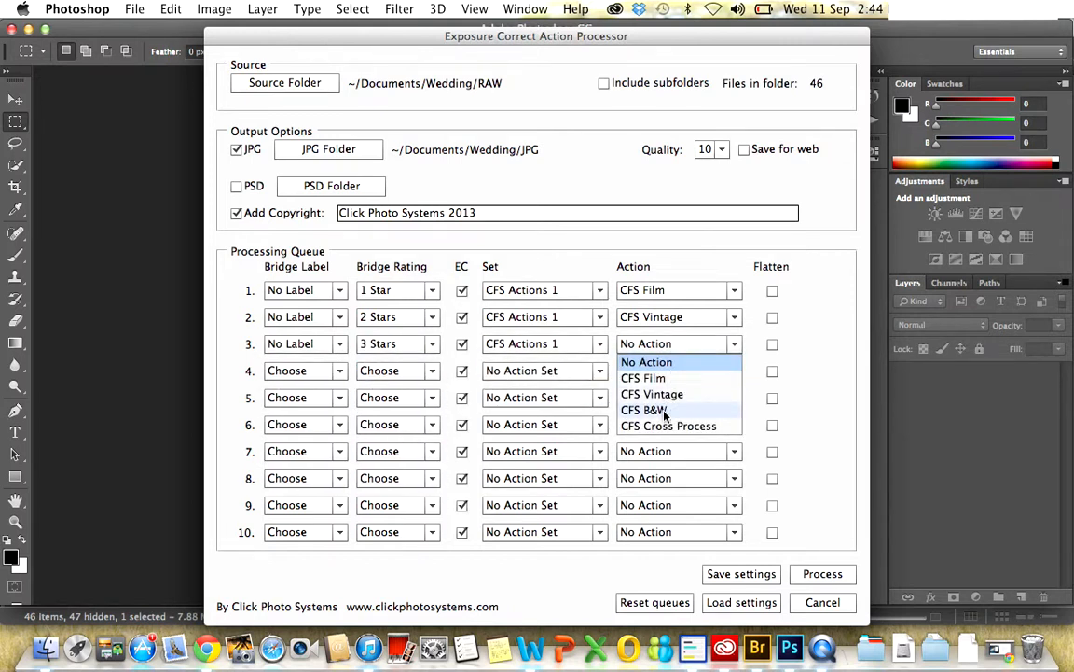
pyautogui.click(647, 411)
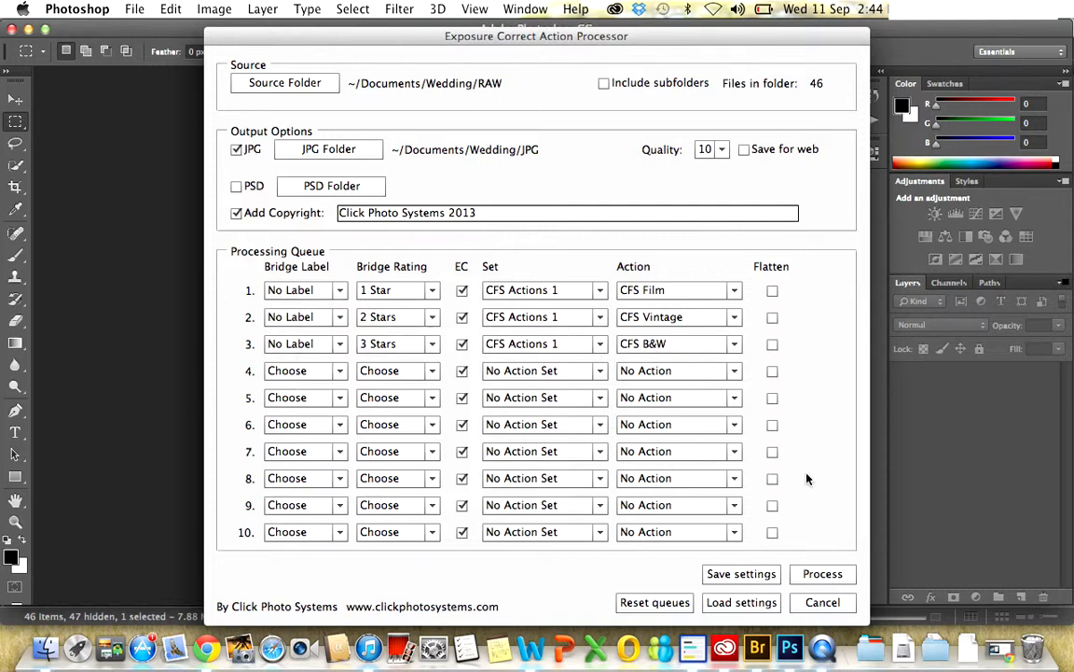
pyautogui.click(819, 574)
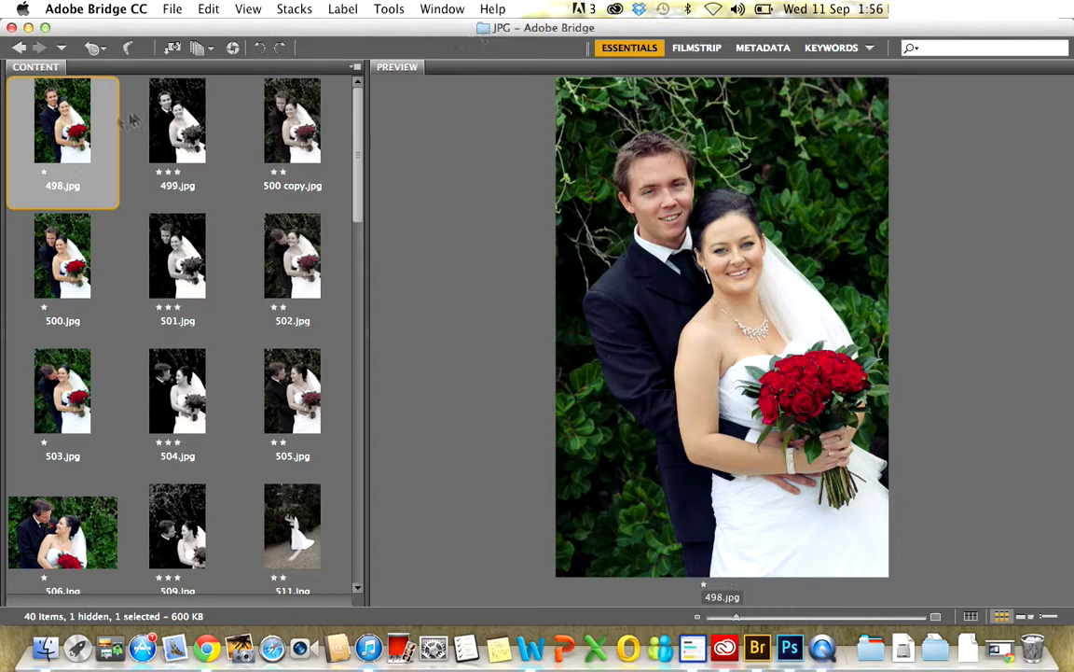
# Review the processed images in Bridge's JPG folder, previewing 499.jpg, 500 copy.jpg, 502.jpg and 537.jpg and browsing the remaining thumbnails
pyautogui.click(168, 121)
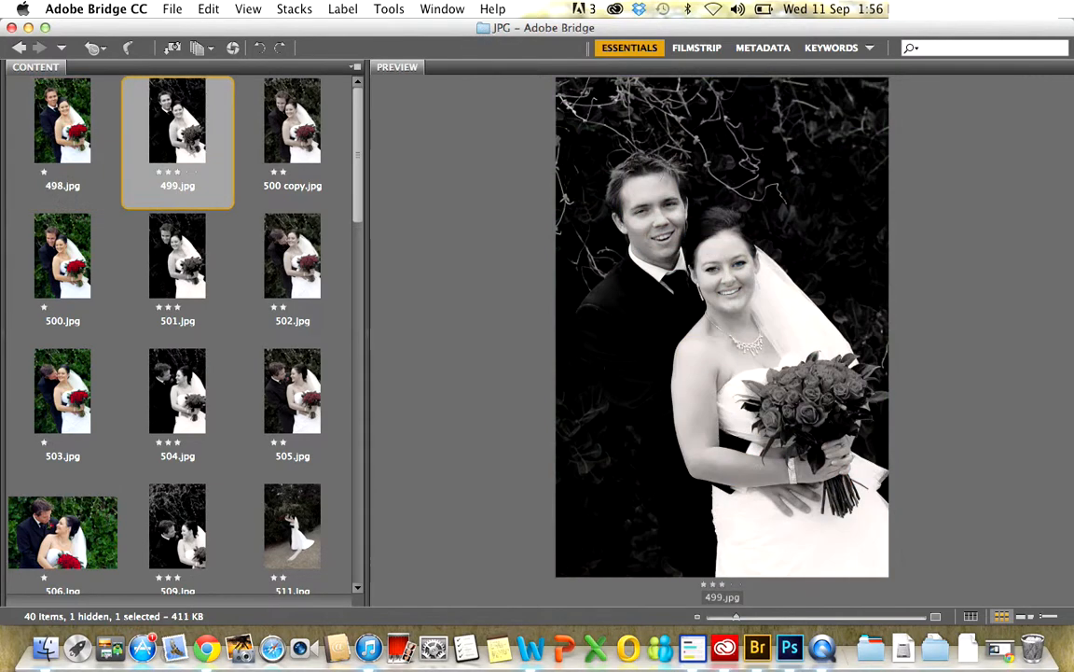
pyautogui.click(285, 128)
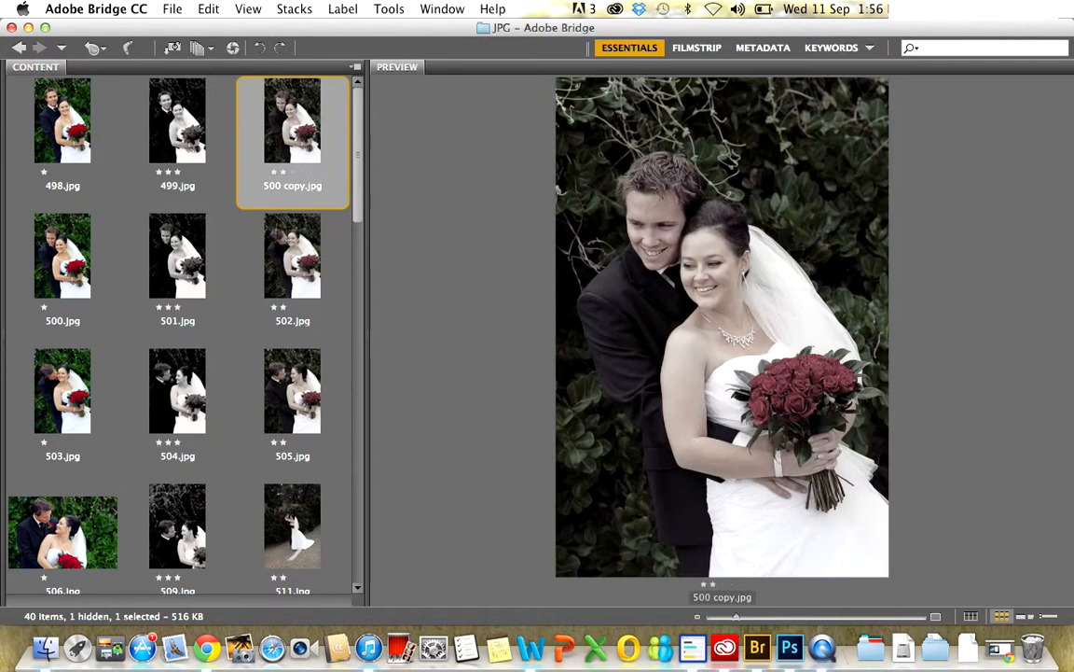
pyautogui.click(251, 228)
pyautogui.moveTo(359, 184); pyautogui.dragTo(354, 417)
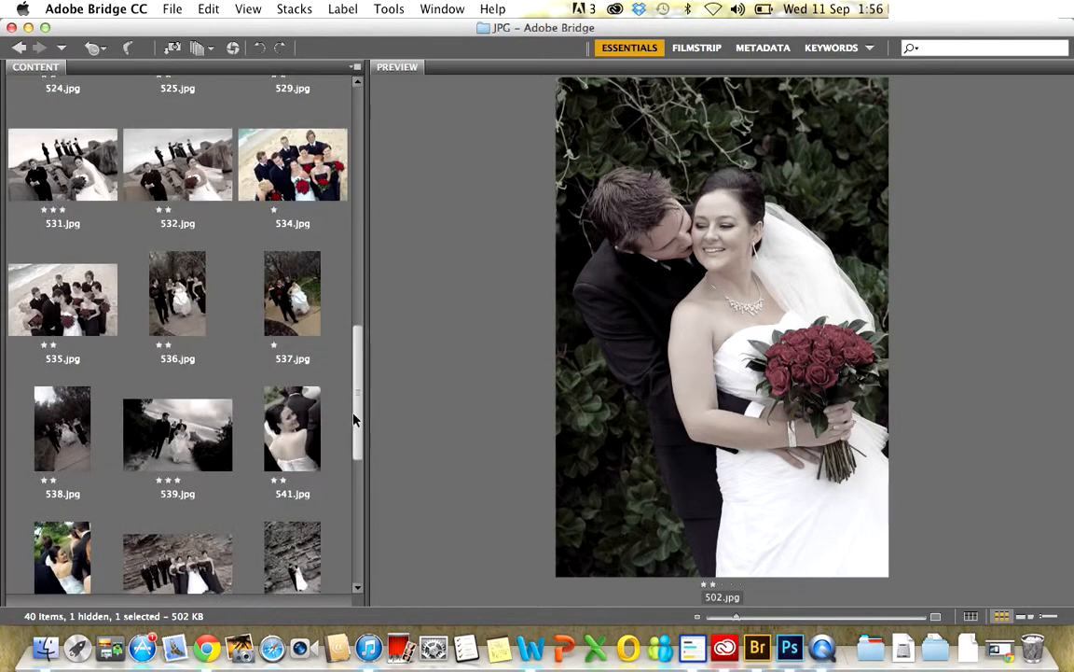
pyautogui.click(267, 268)
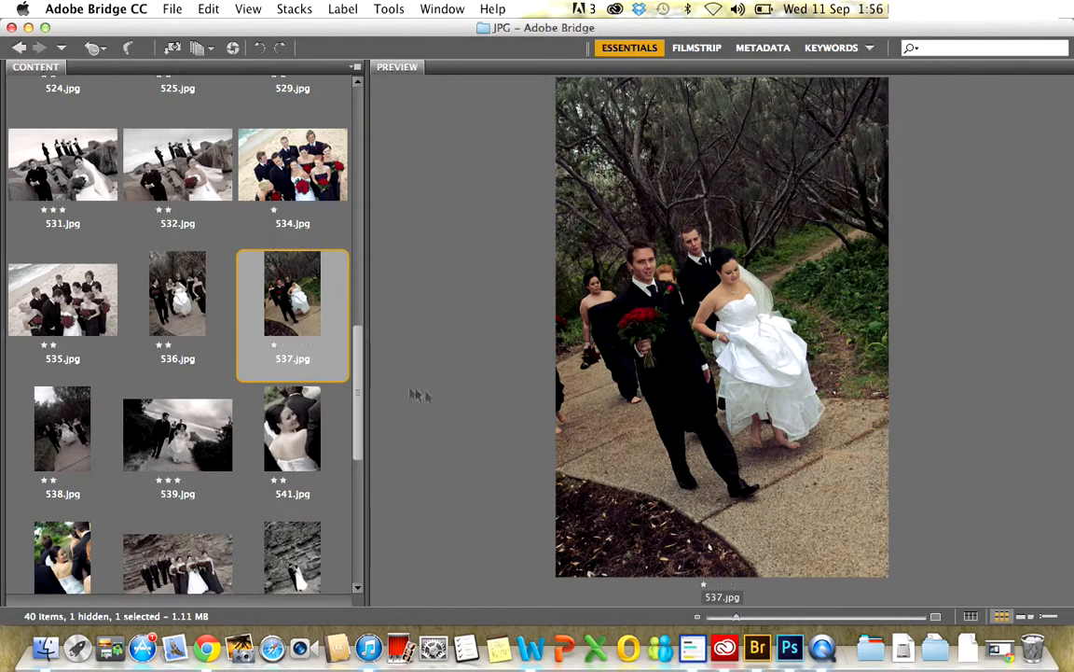
pyautogui.moveTo(360, 383); pyautogui.dragTo(360, 493)
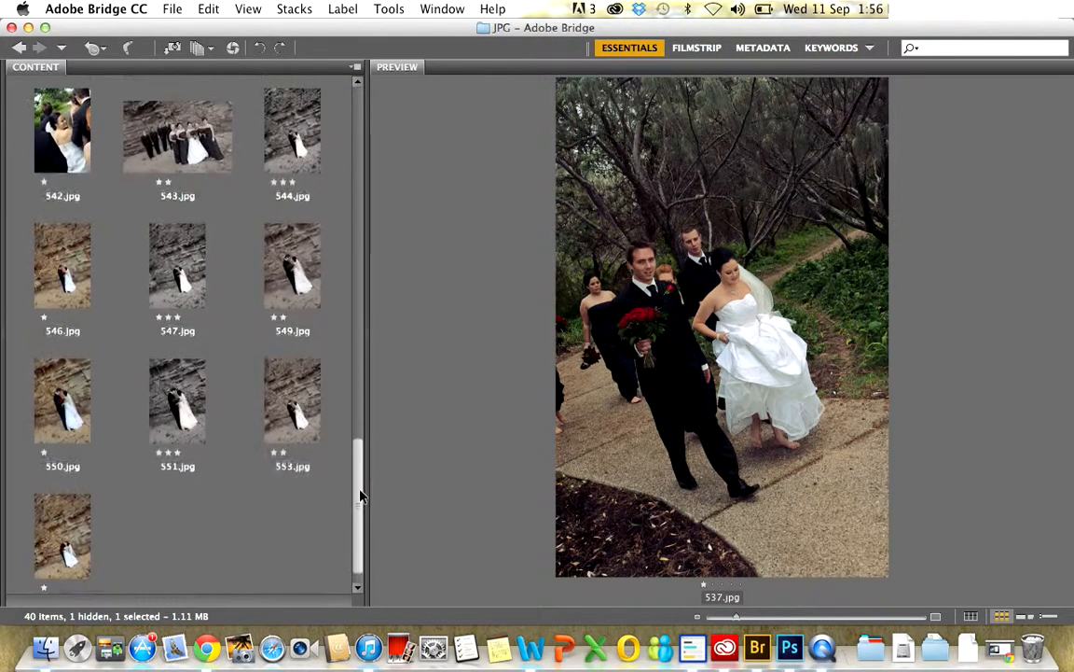